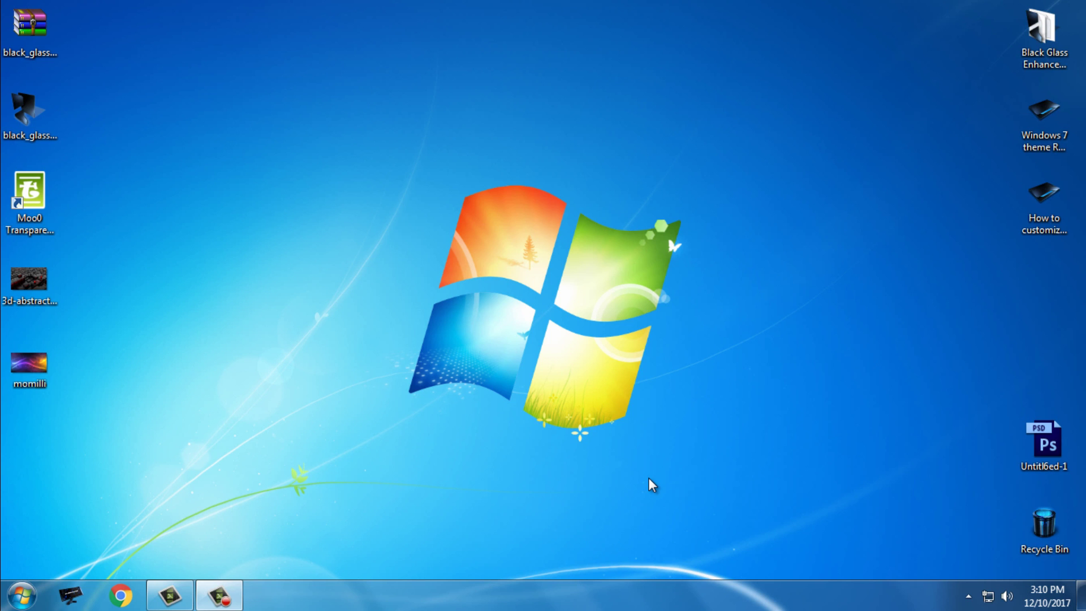
# - Select the black_glass and Moo0 Transparent Menu desktop icons to read their full names, then deselect
pyautogui.click(34, 113)
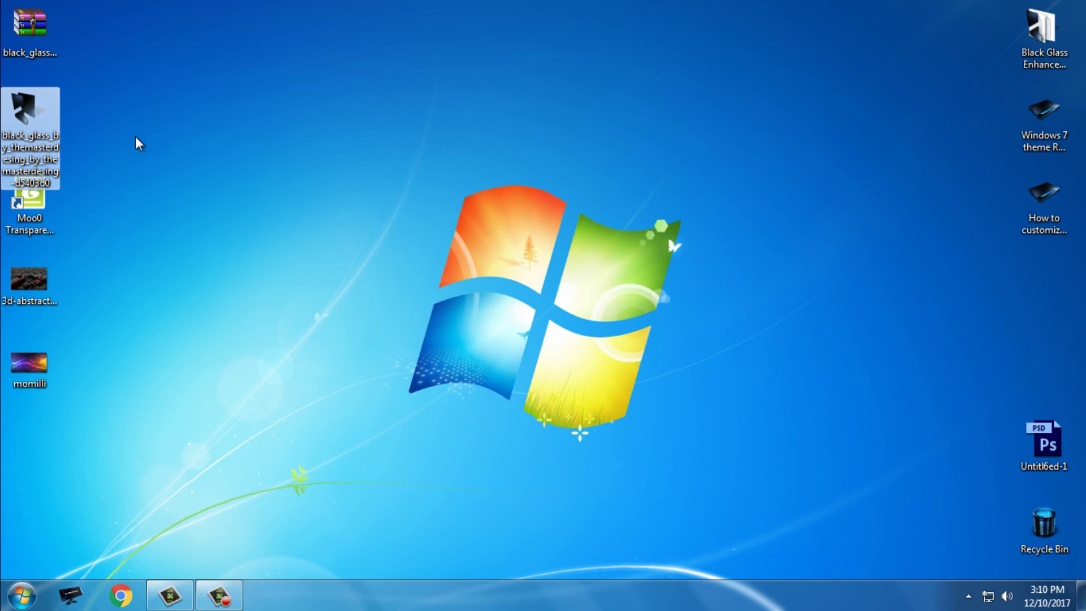
pyautogui.click(96, 187)
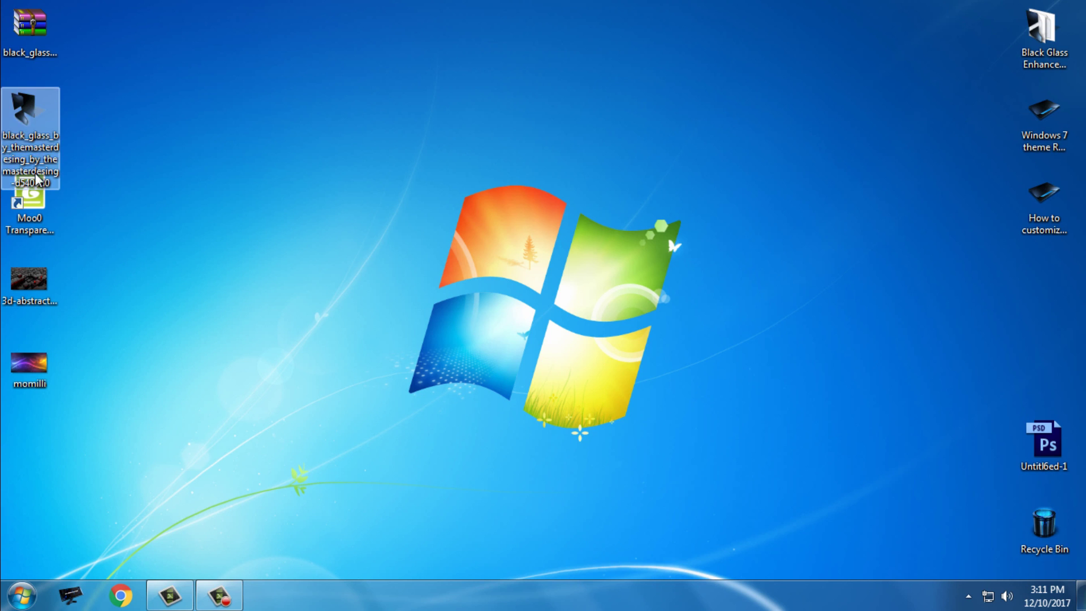
pyautogui.click(39, 196)
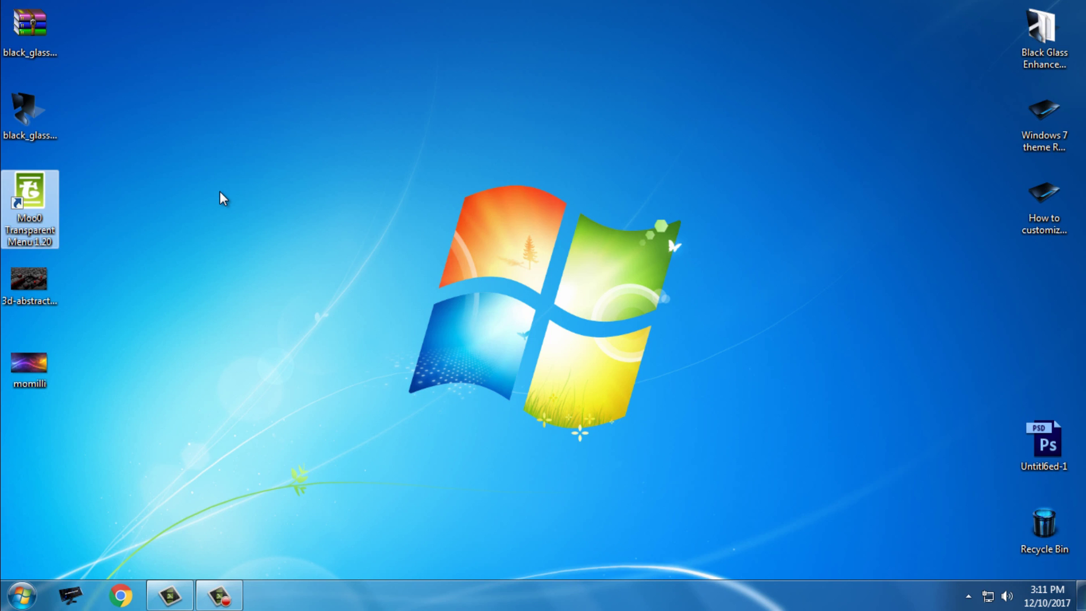
pyautogui.click(231, 150)
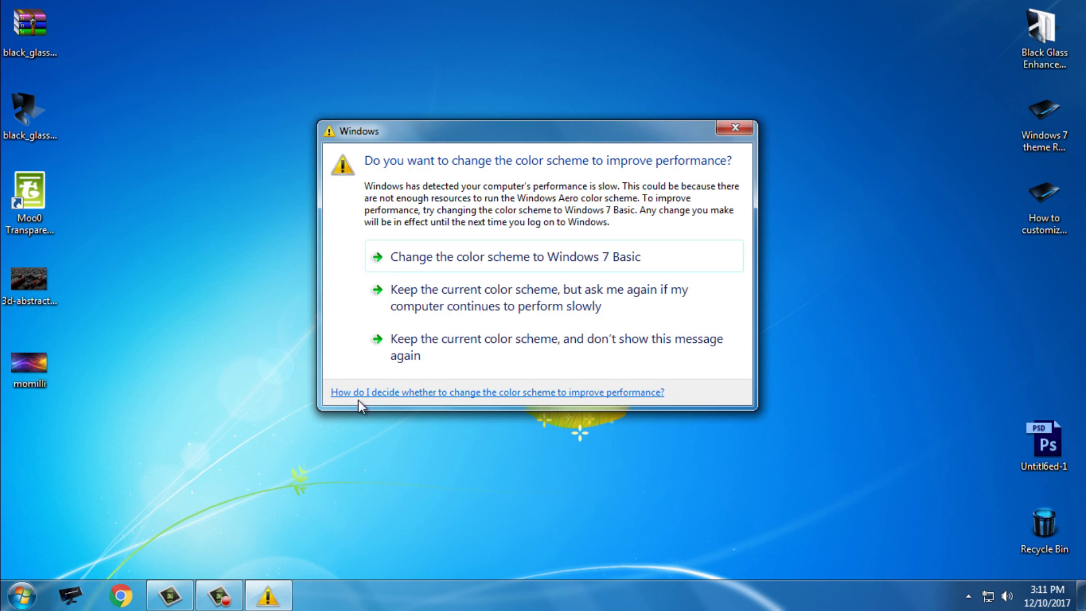
# - Keep the current color scheme without future warnings, then check the desktop menu and Start menu
pyautogui.click(489, 359)
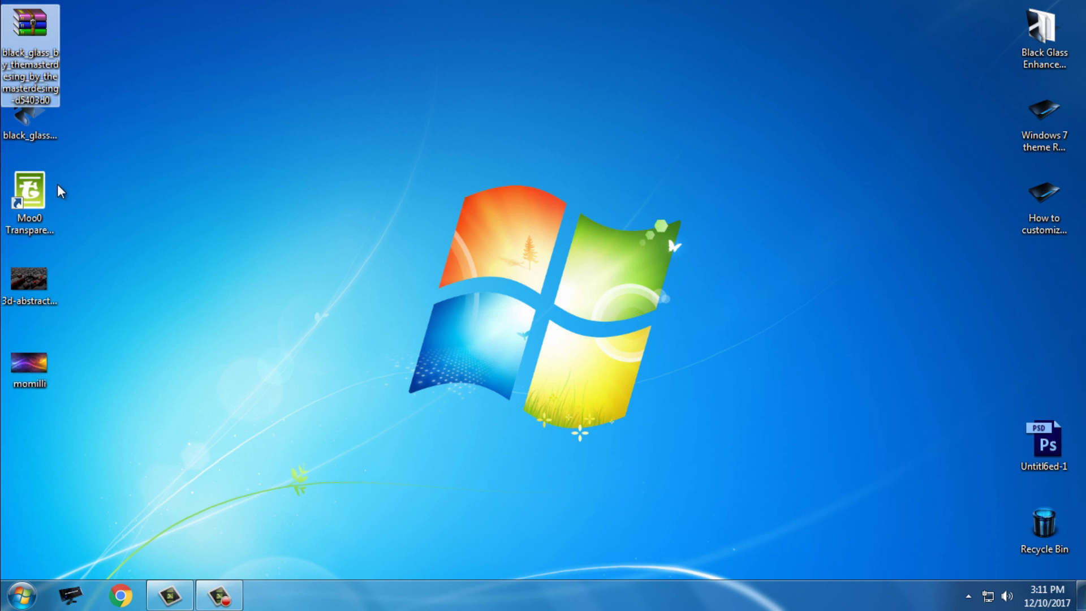
pyautogui.click(42, 193)
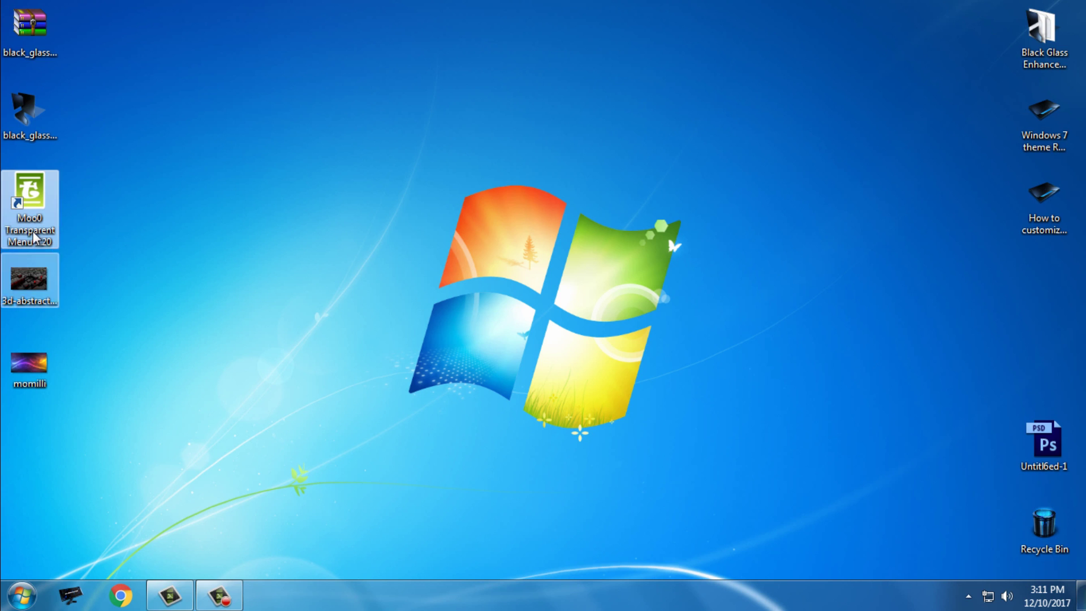
pyautogui.rightClick(233, 188)
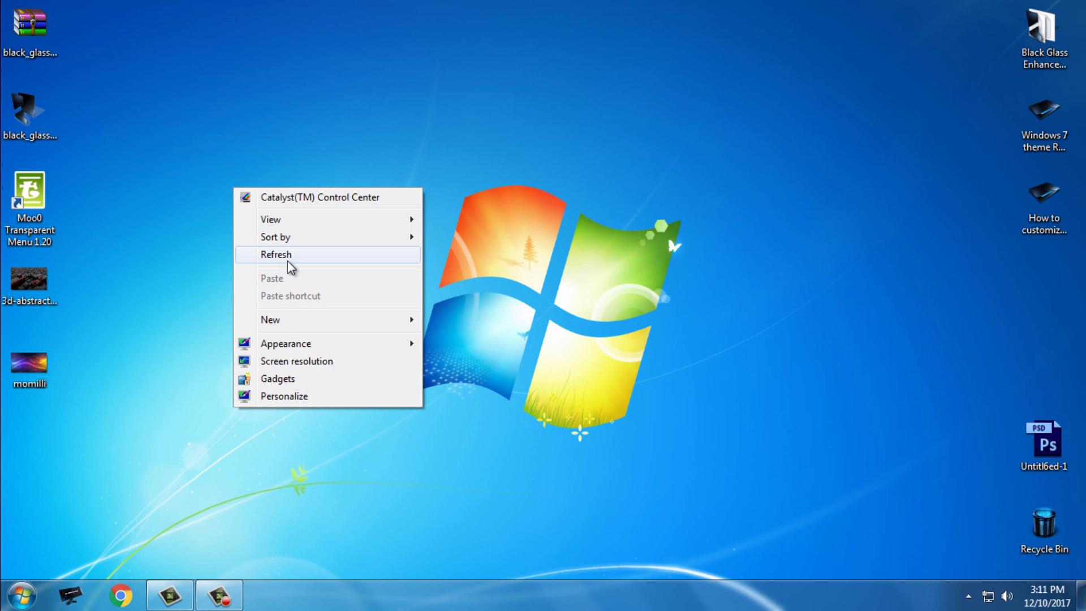
pyautogui.press('super')
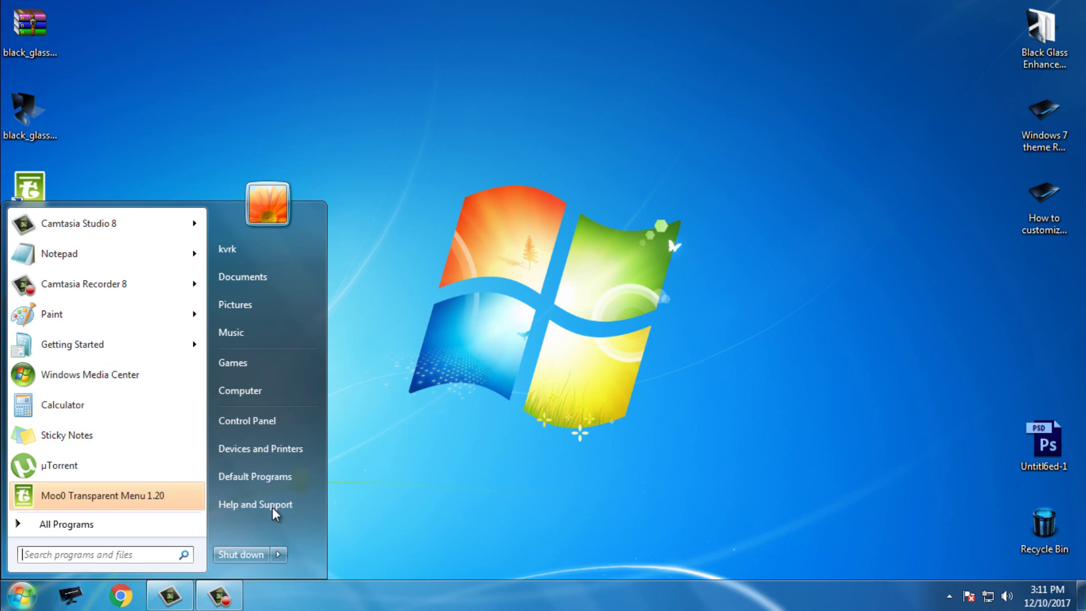
pyautogui.click(444, 369)
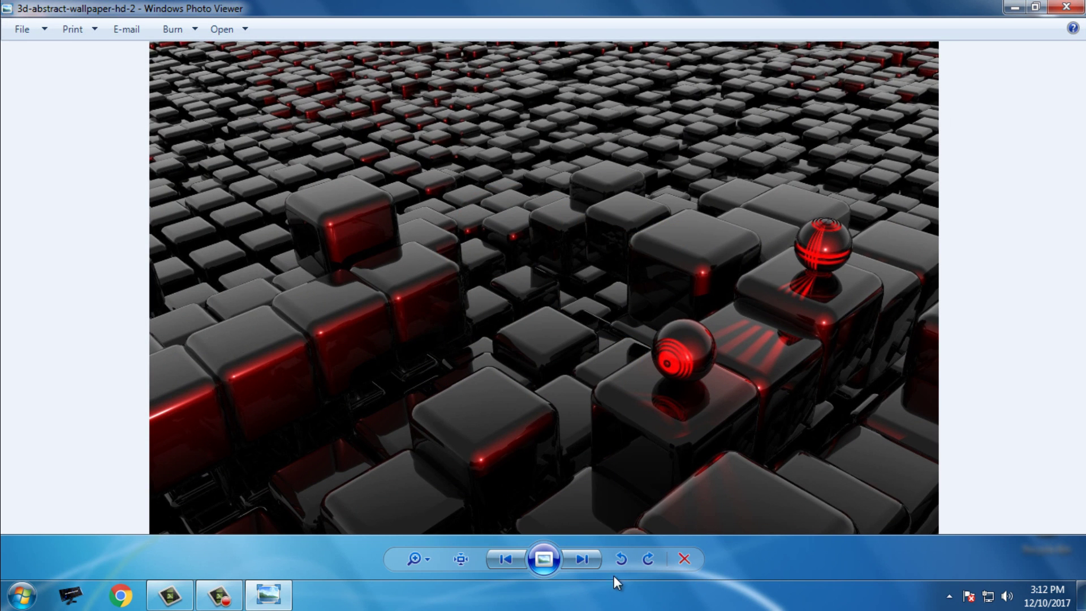
pyautogui.click(580, 560)
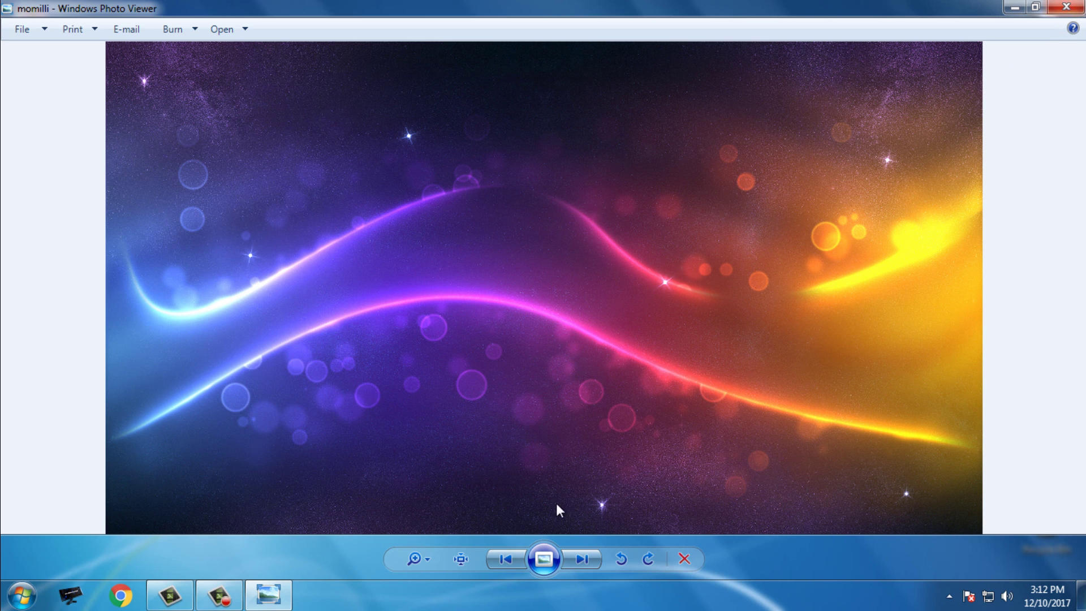
pyautogui.click(503, 560)
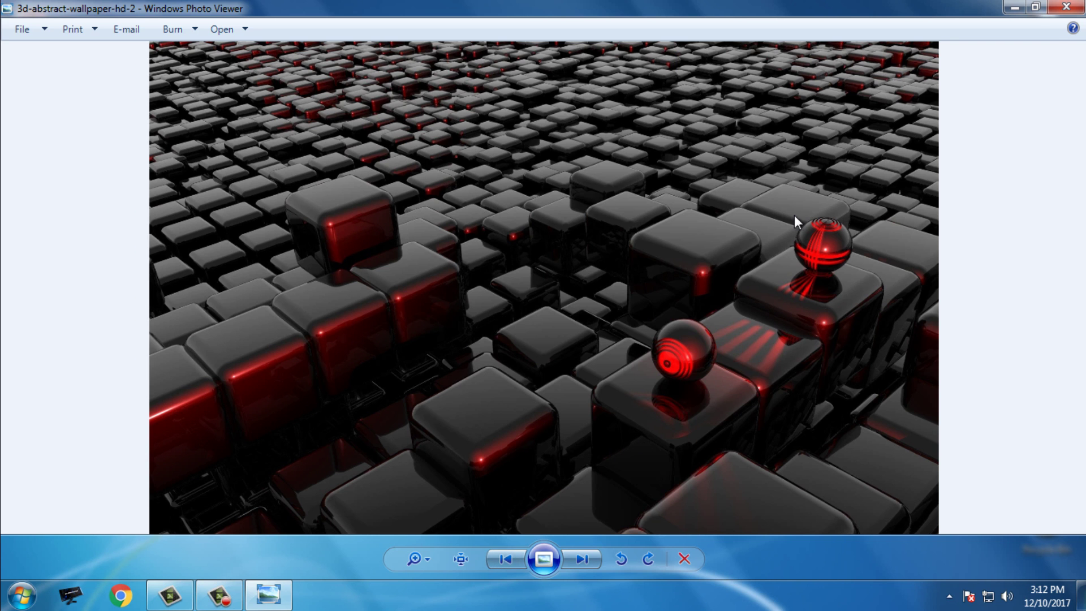
pyautogui.click(1067, 7)
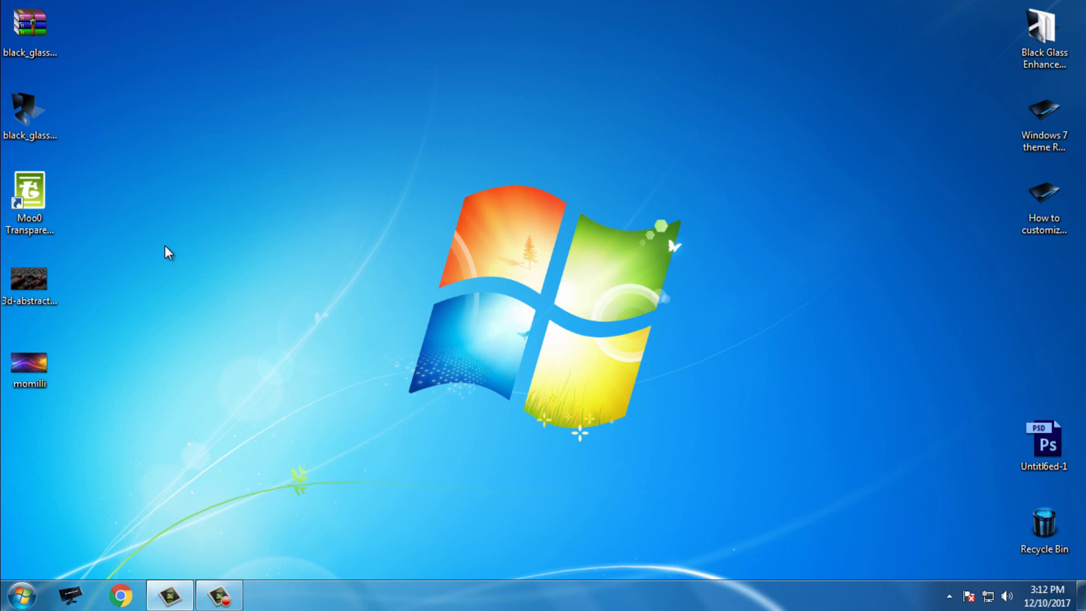
pyautogui.click(39, 192)
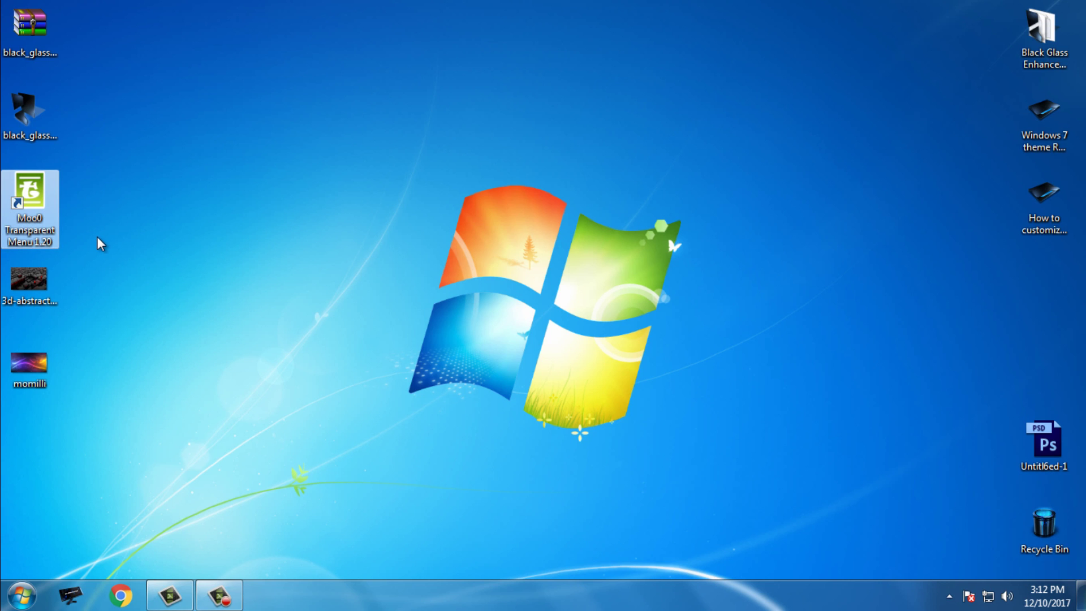
# - Launch Moo0 Transparent Menu and set Menu Transparency to 15% from its tray icon, then preview the Start menu
pyautogui.doubleClick(39, 203)
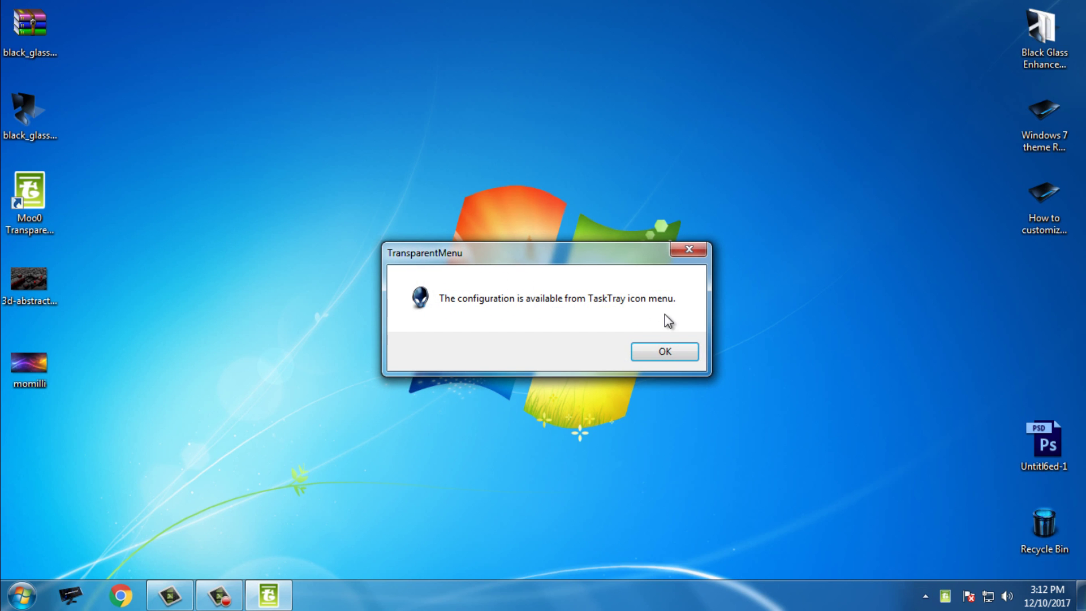
pyautogui.click(680, 354)
pyautogui.click(926, 596)
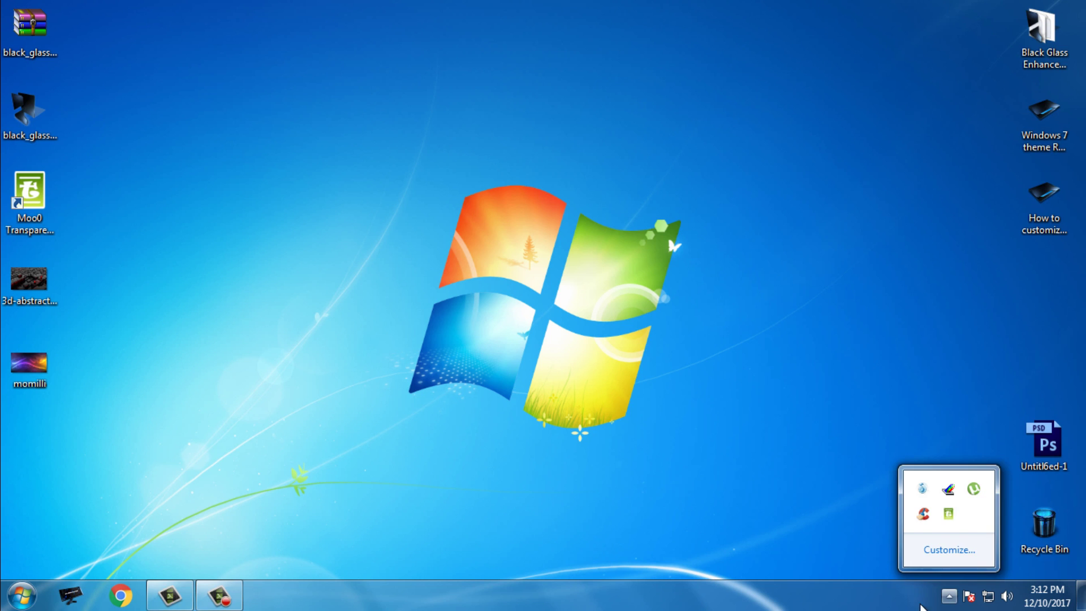
pyautogui.rightClick(951, 514)
pyautogui.moveTo(961, 396)
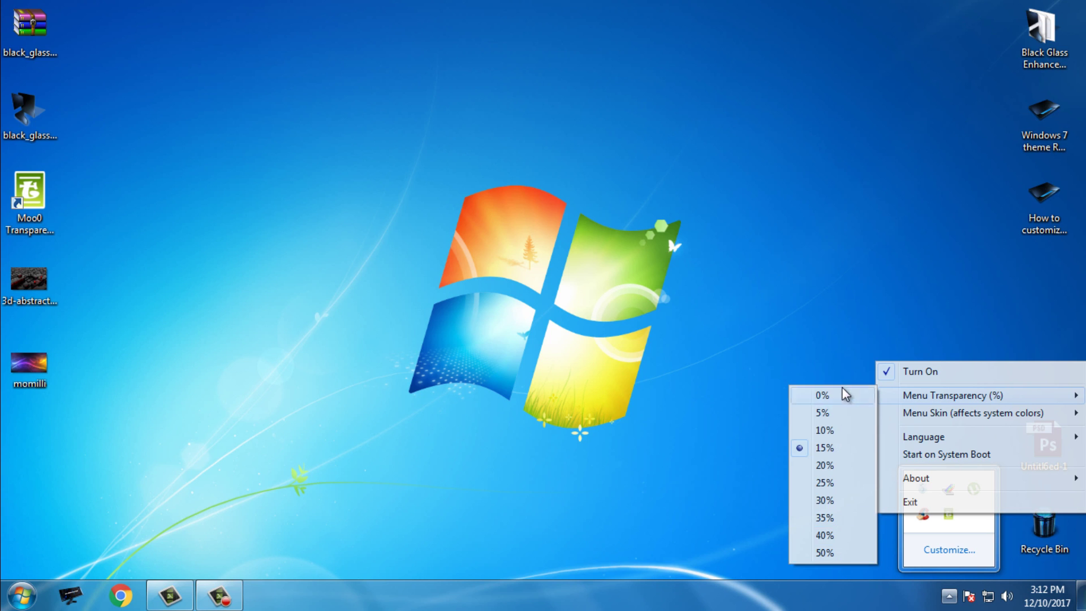
pyautogui.click(827, 446)
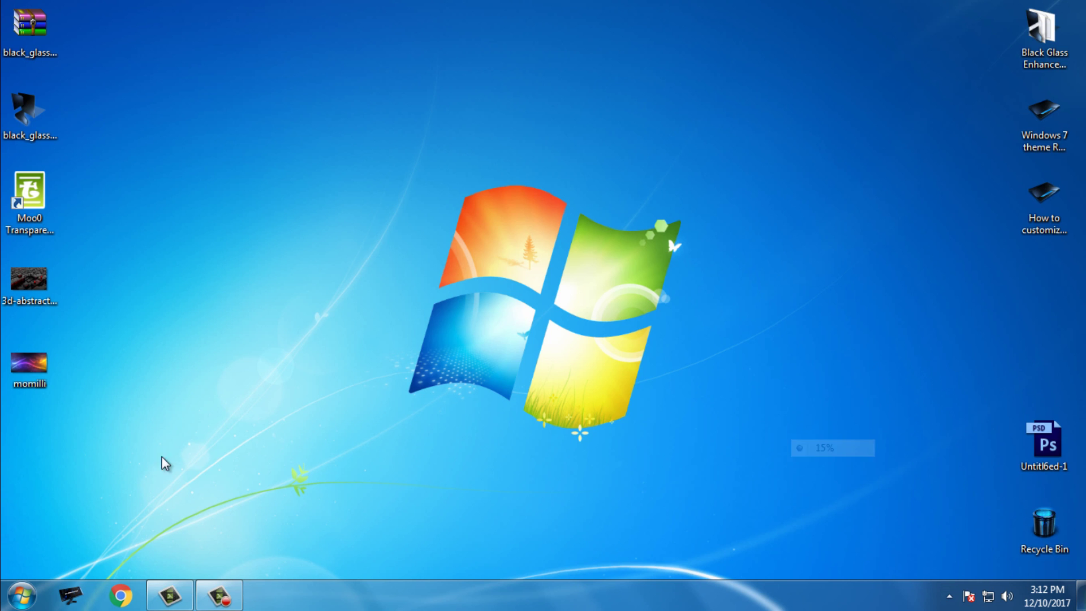
pyautogui.press('super')
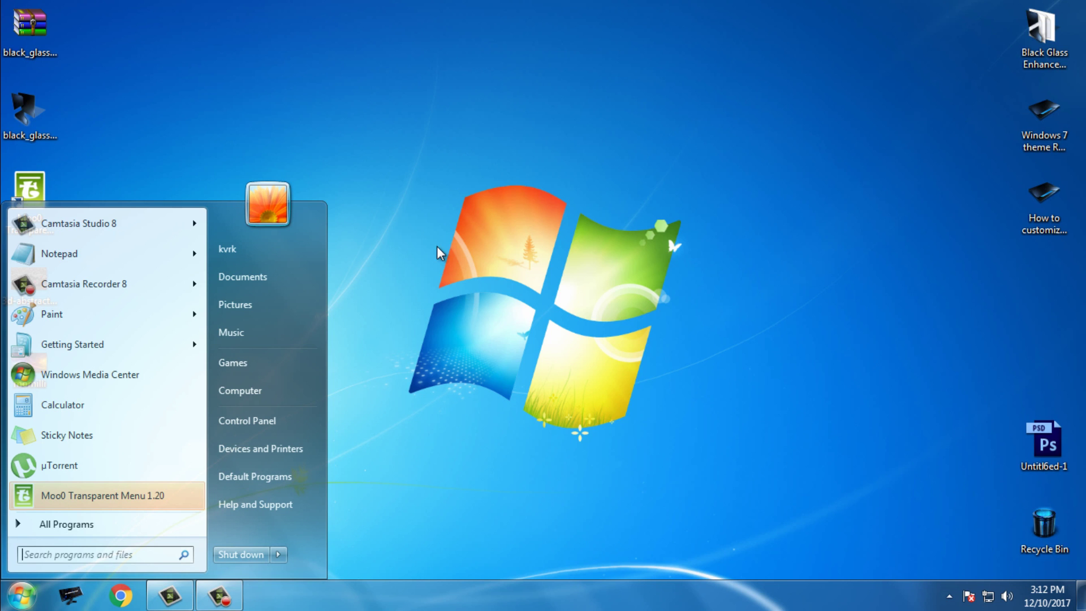
pyautogui.click(426, 189)
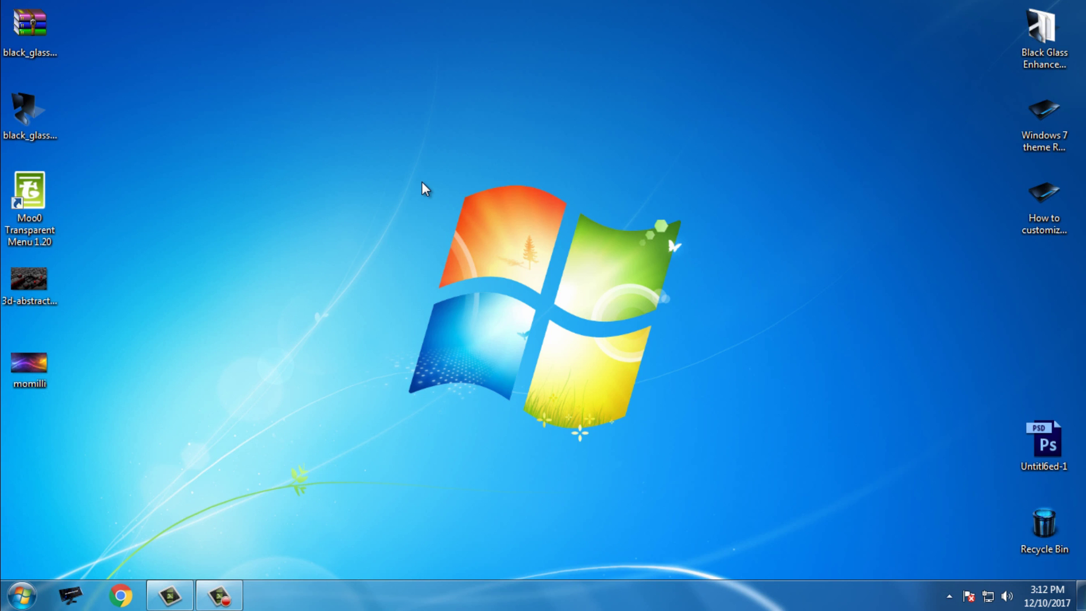
# - Copy the BLACKEVIL folder and theme file from the black_glass Black Glass folder
pyautogui.doubleClick(25, 111)
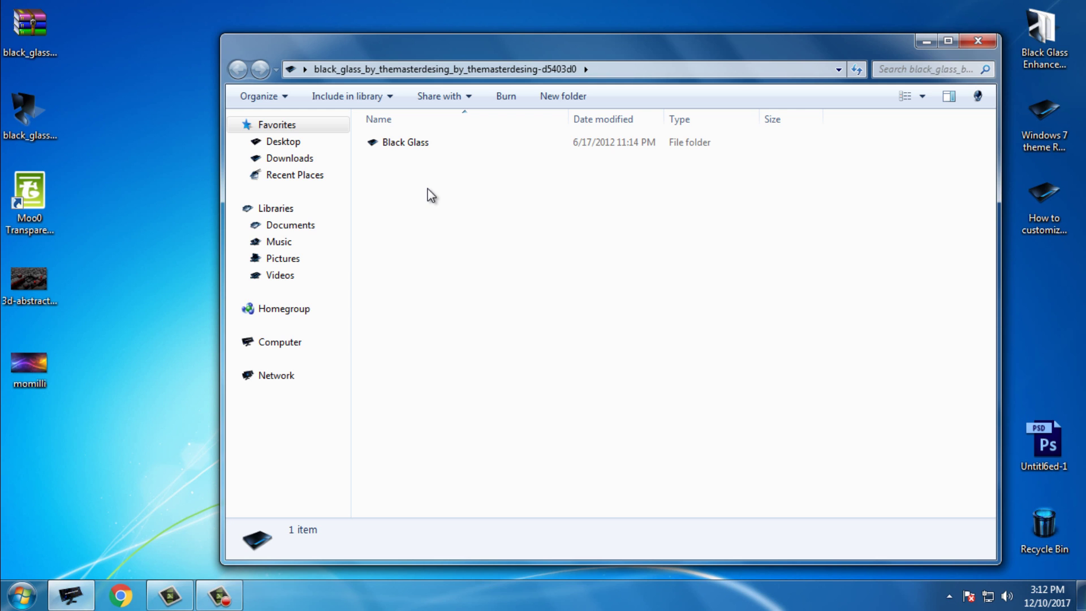
pyautogui.click(421, 142)
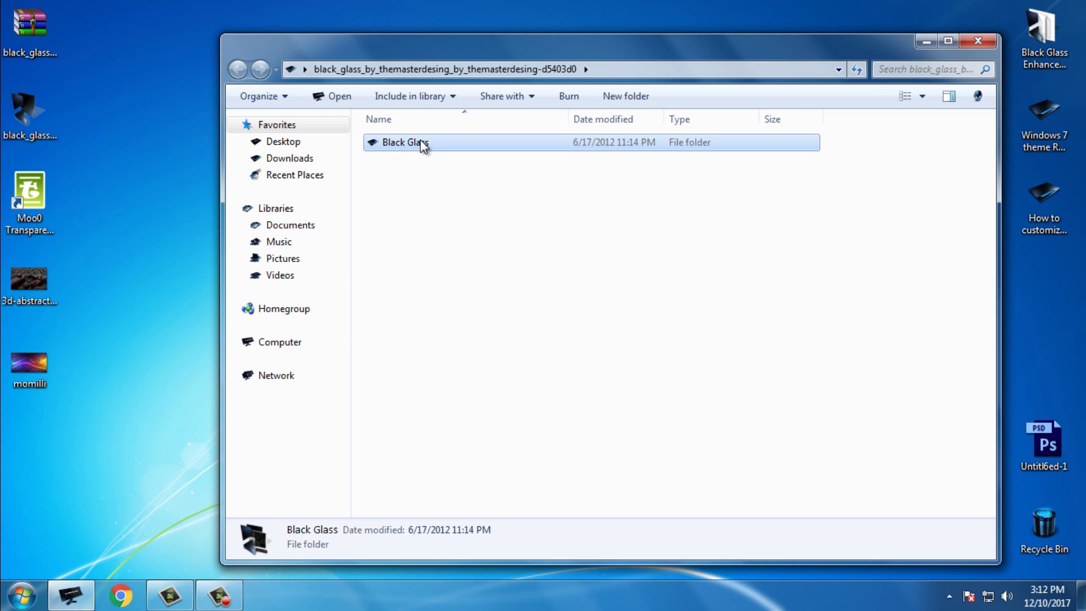
pyautogui.doubleClick(399, 147)
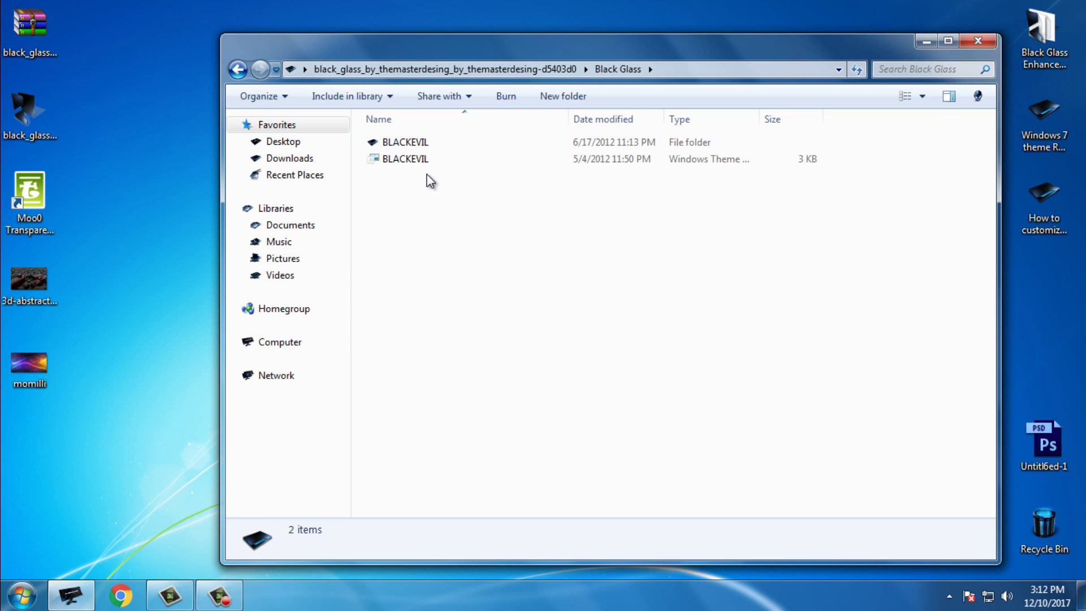
pyautogui.moveTo(402, 180); pyautogui.dragTo(482, 145)
pyautogui.rightClick(480, 144)
pyautogui.click(526, 360)
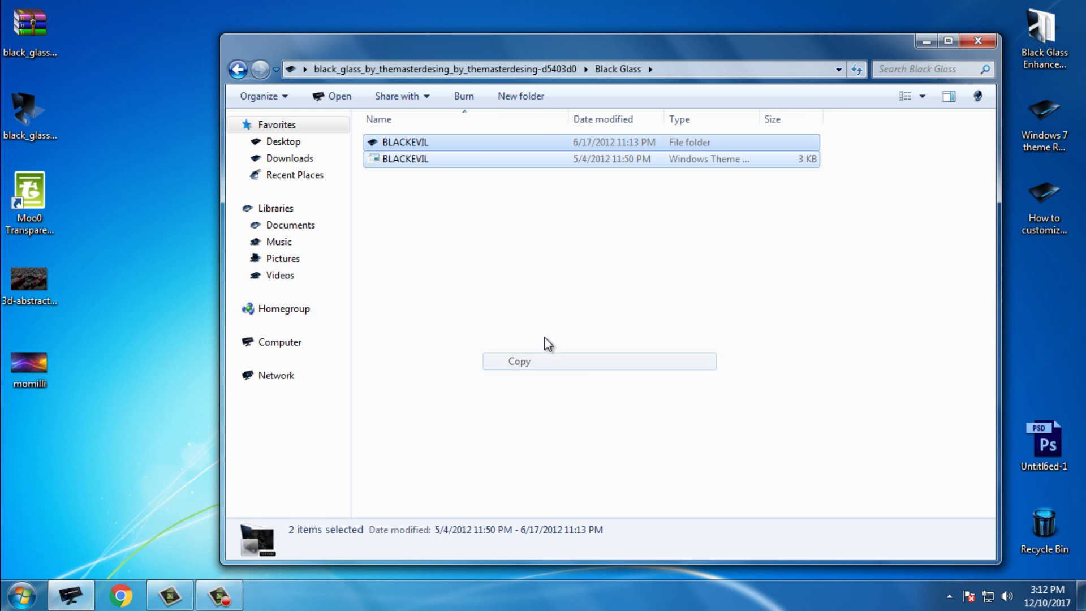
pyautogui.click(961, 40)
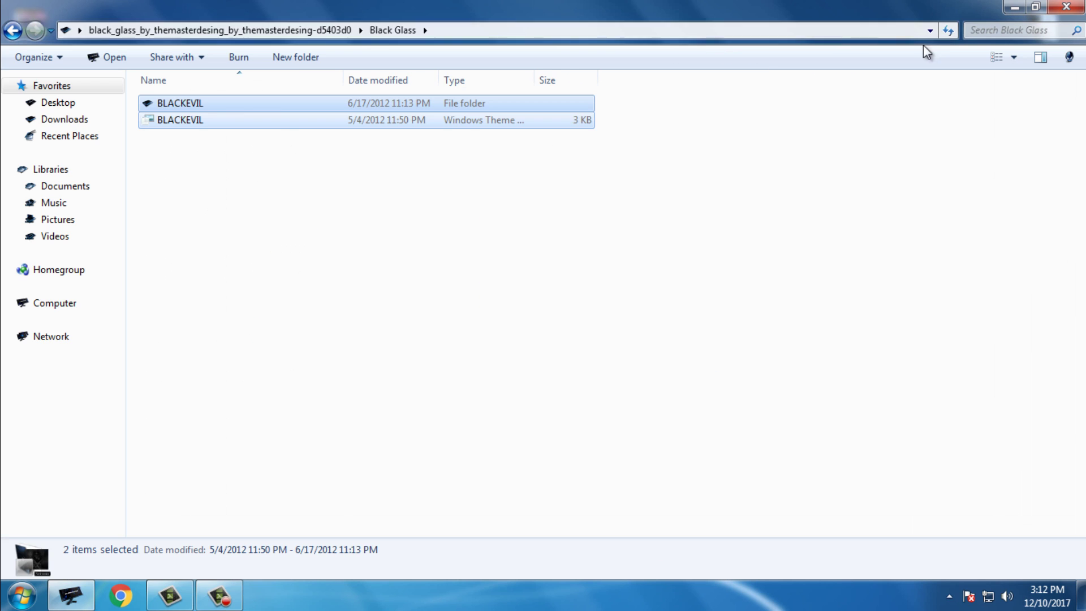
pyautogui.rightClick(211, 121)
pyautogui.click(276, 318)
# - Browse to C:\Windows\Resources\Themes, dismissing the CCleaner alert on the way
pyautogui.click(56, 303)
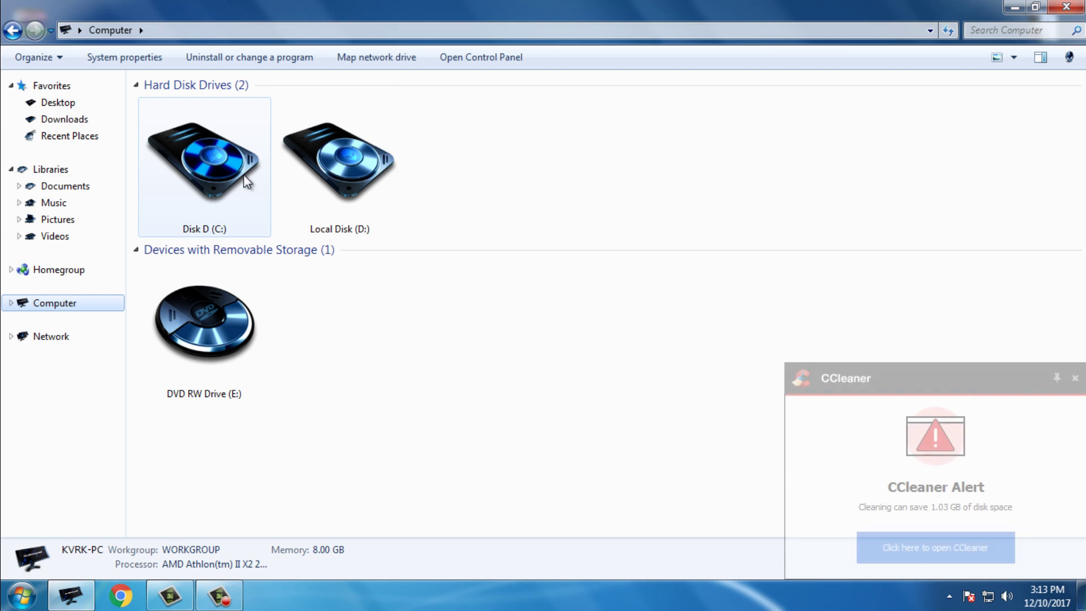
pyautogui.click(1075, 378)
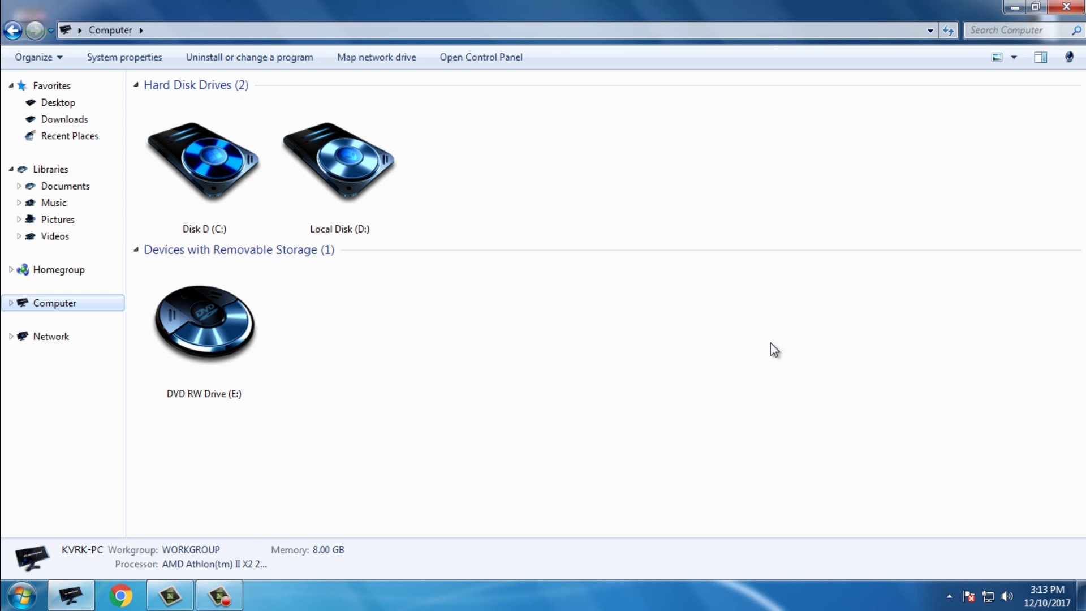
pyautogui.doubleClick(209, 179)
pyautogui.doubleClick(380, 240)
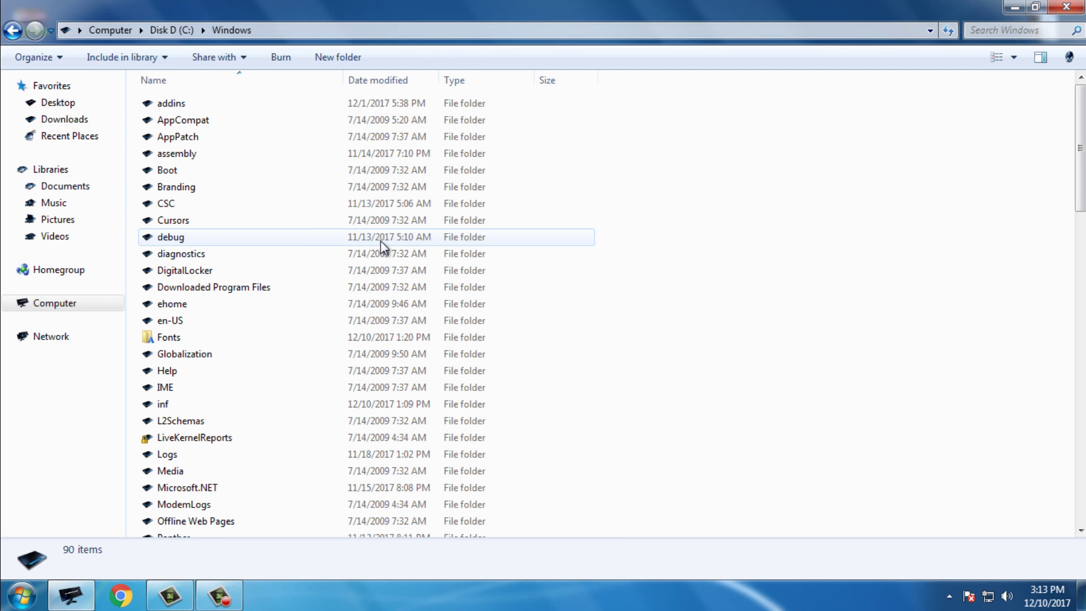
pyautogui.press('r')
pyautogui.press('e')
pyautogui.press('s')
pyautogui.press('o')
pyautogui.press('Return')
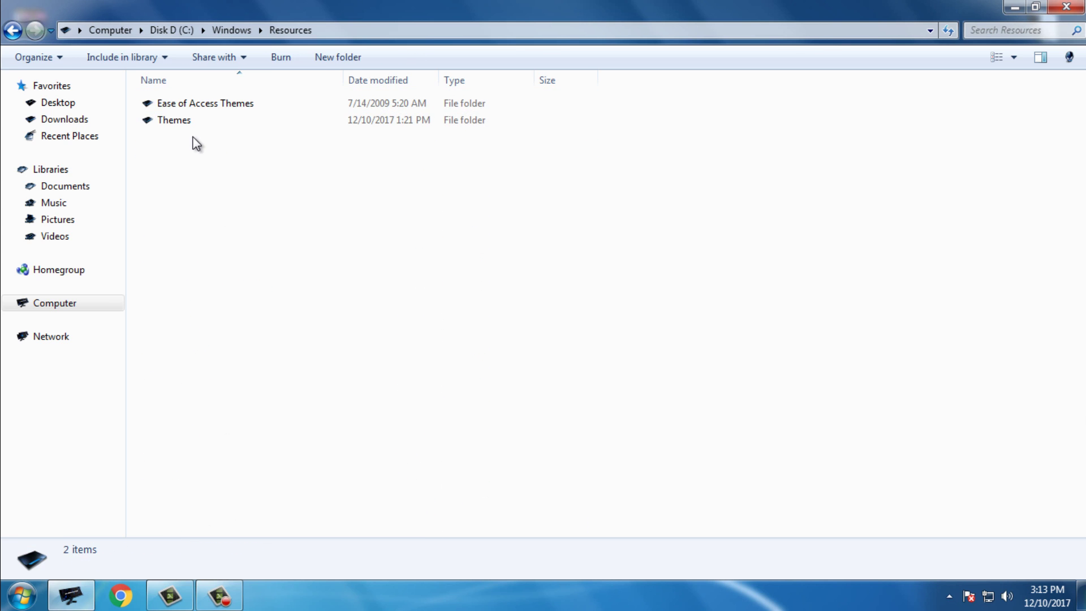
pyautogui.press('t')
pyautogui.press('Return')
# - Paste the BLACKEVIL items into the Themes folder and close the window
pyautogui.rightClick(709, 205)
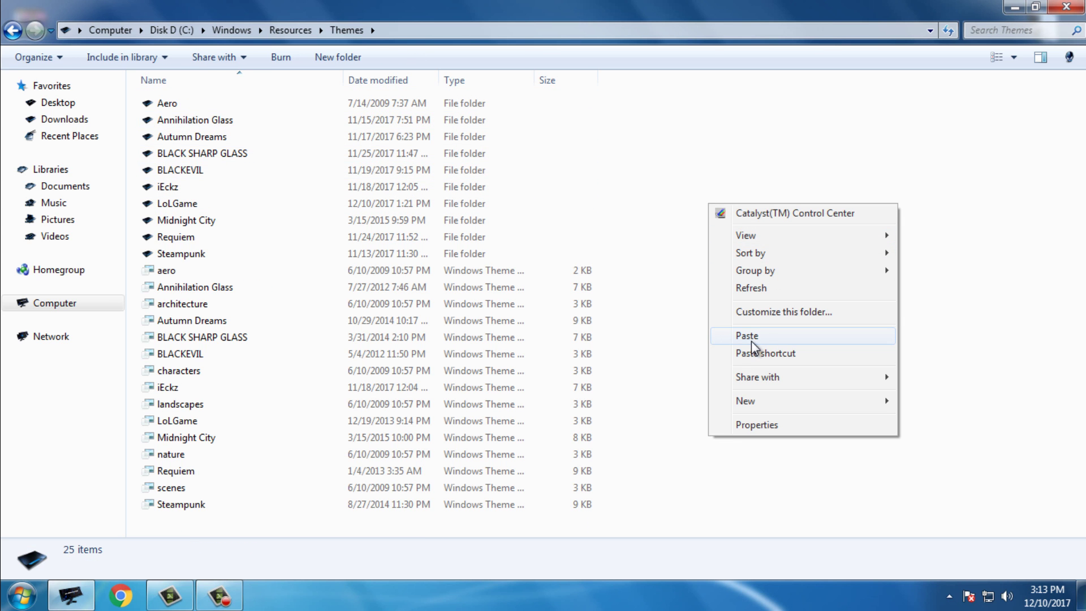
pyautogui.click(997, 146)
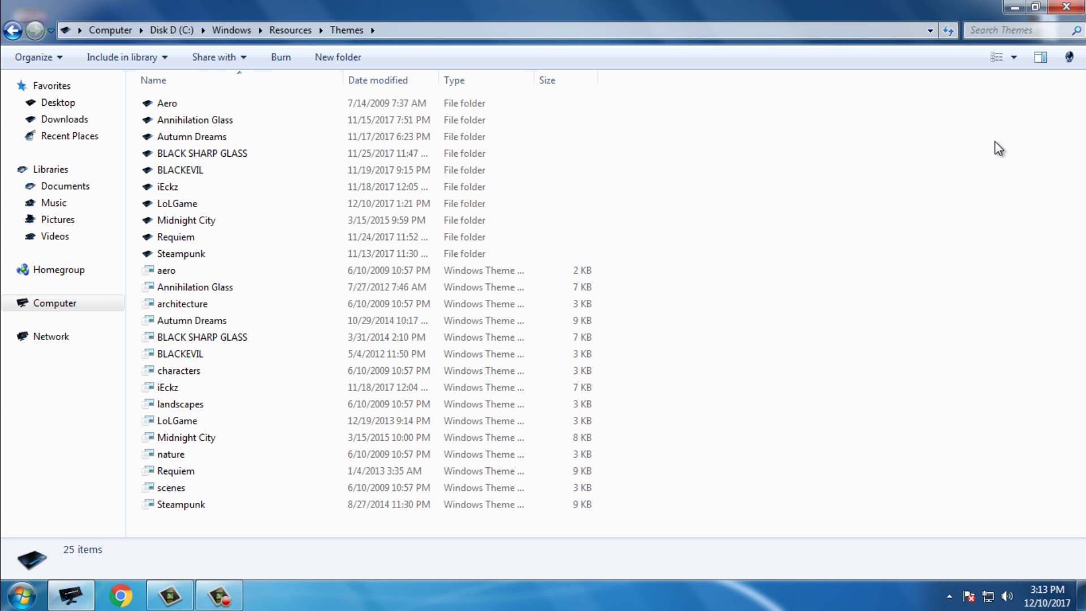
pyautogui.click(1066, 7)
pyautogui.rightClick(456, 195)
# - Apply the BLACKEVIL theme from Personalization and close the window
pyautogui.click(498, 406)
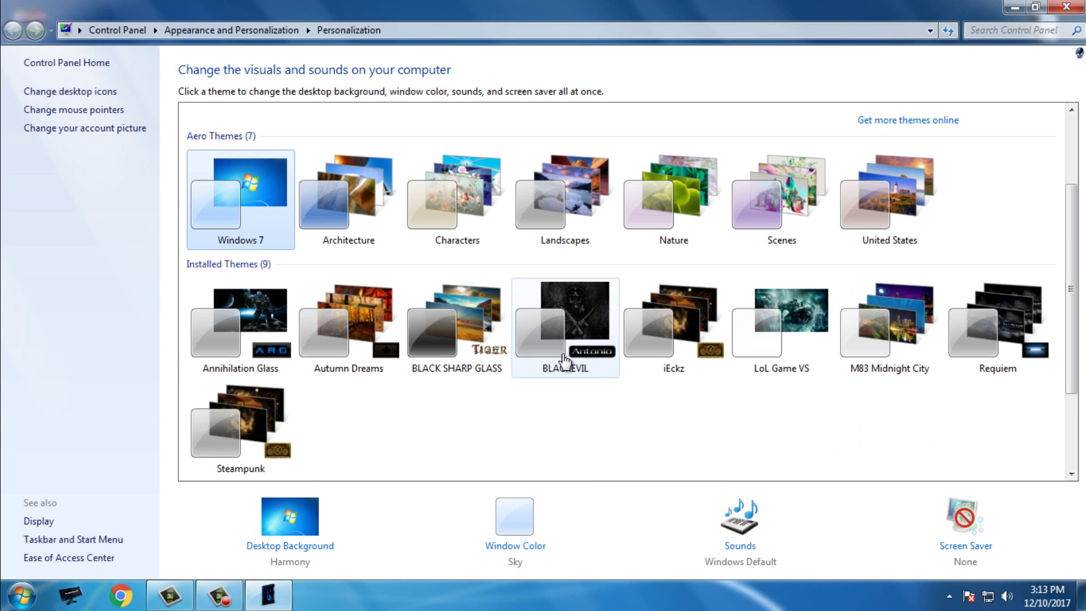
pyautogui.click(577, 342)
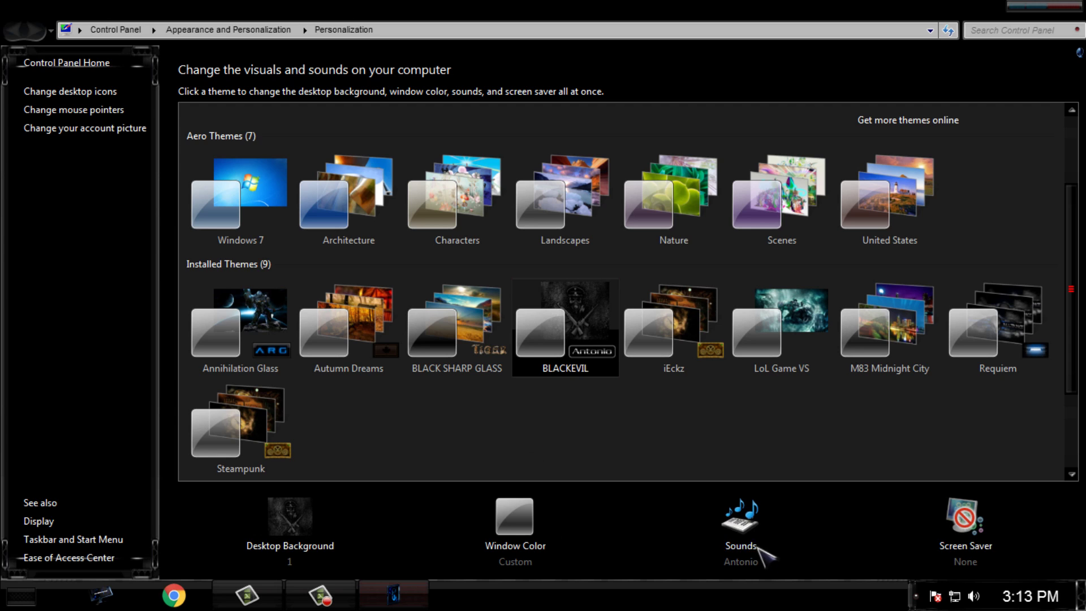
pyautogui.click(1073, 8)
# - Refresh the desktop and check the new look in the Start menu and the Computer window
pyautogui.press('super')
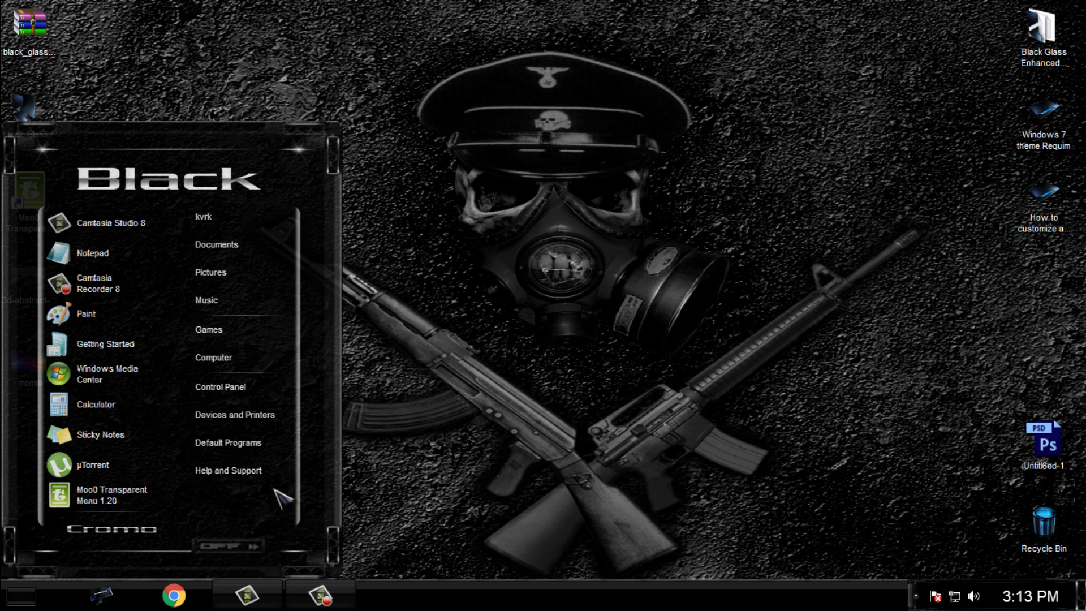
pyautogui.rightClick(417, 100)
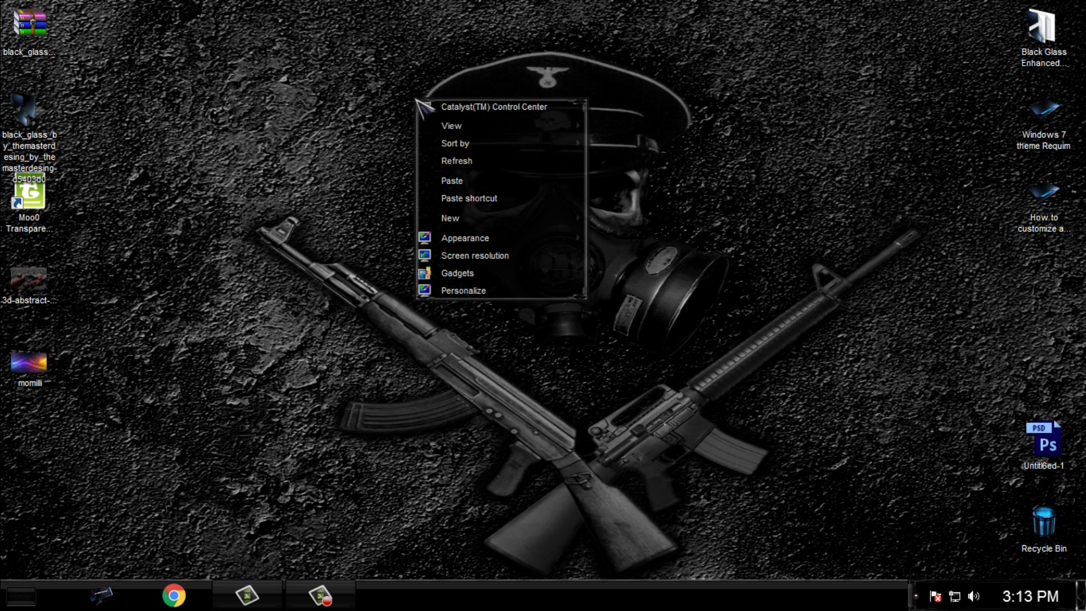
pyautogui.click(491, 161)
pyautogui.press('super')
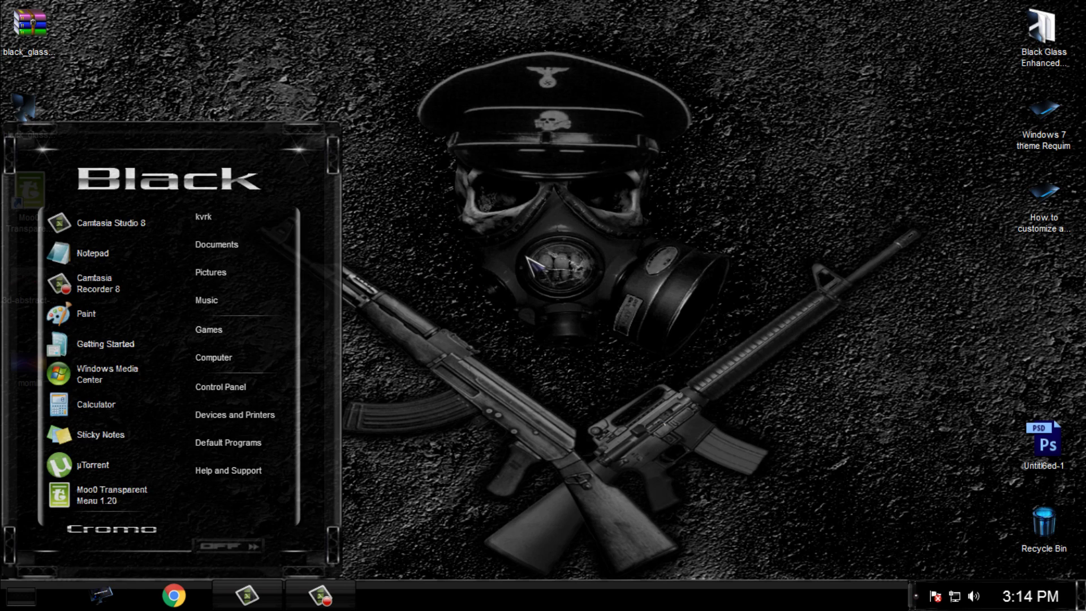
pyautogui.press('super')
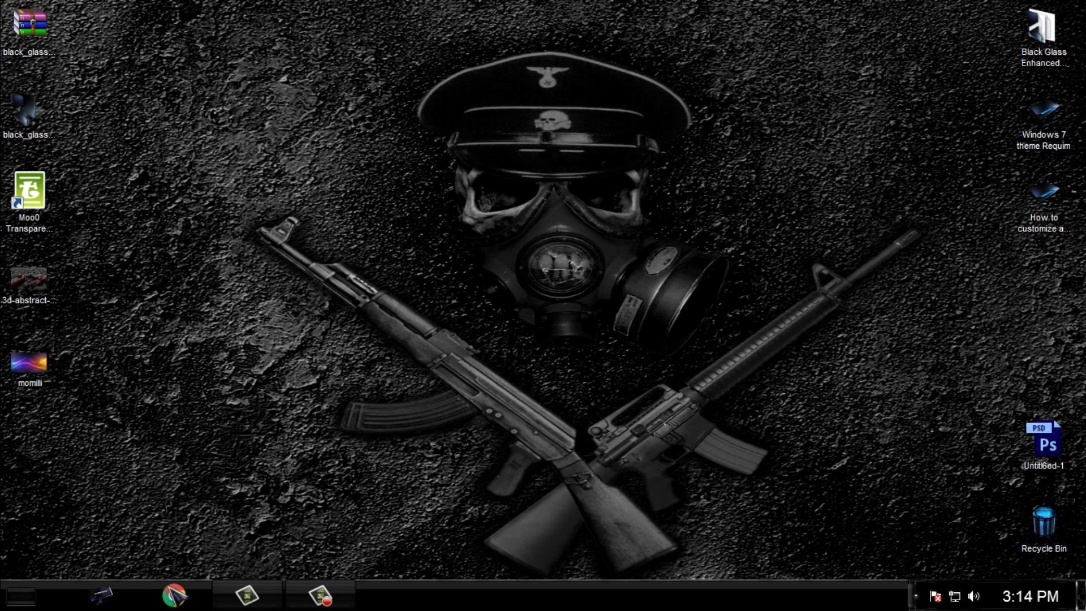
pyautogui.click(101, 594)
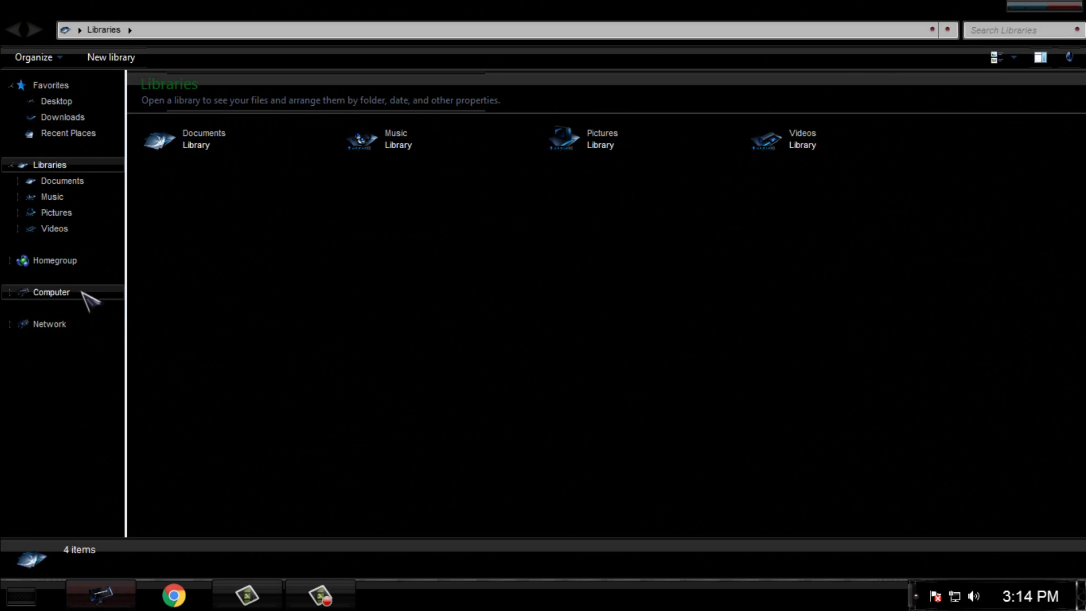
pyautogui.click(82, 292)
pyautogui.doubleClick(425, 18)
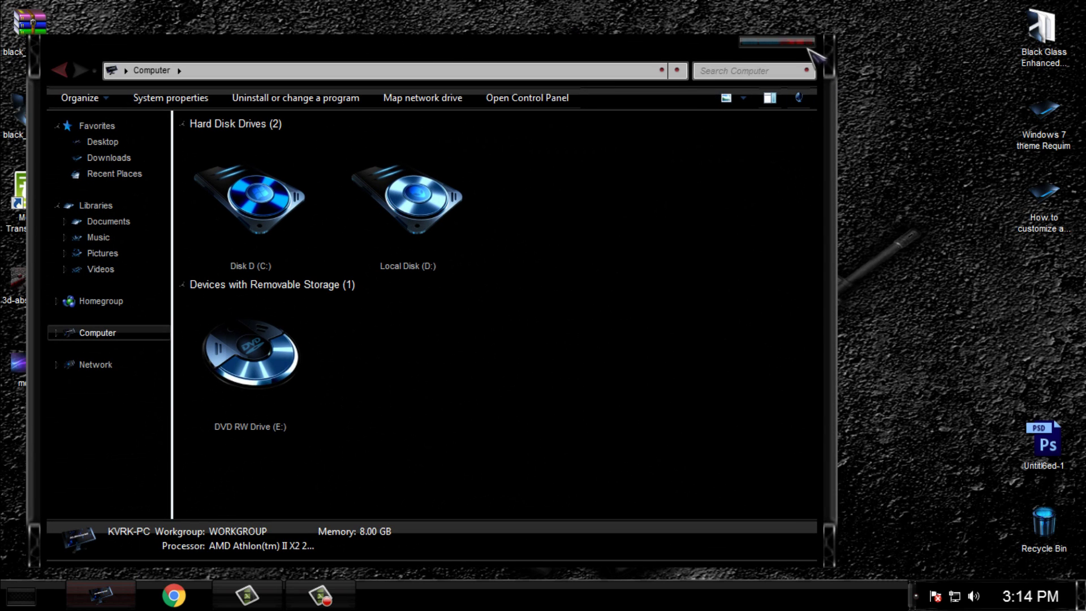
pyautogui.click(806, 43)
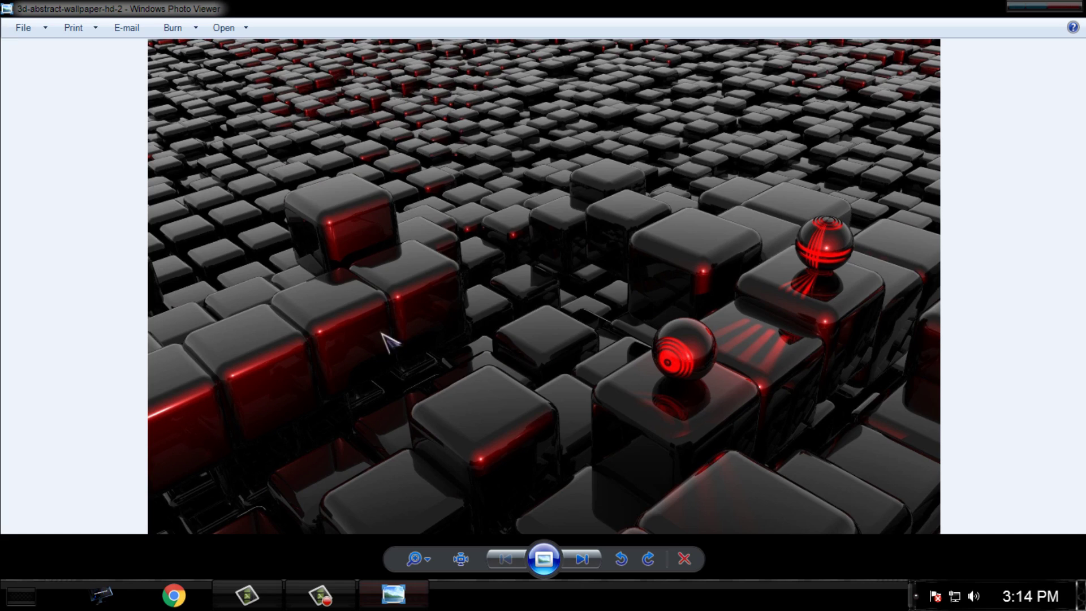
# - Set the 3d-abstract cube image as the desktop background and close Photo Viewer
pyautogui.rightClick(459, 187)
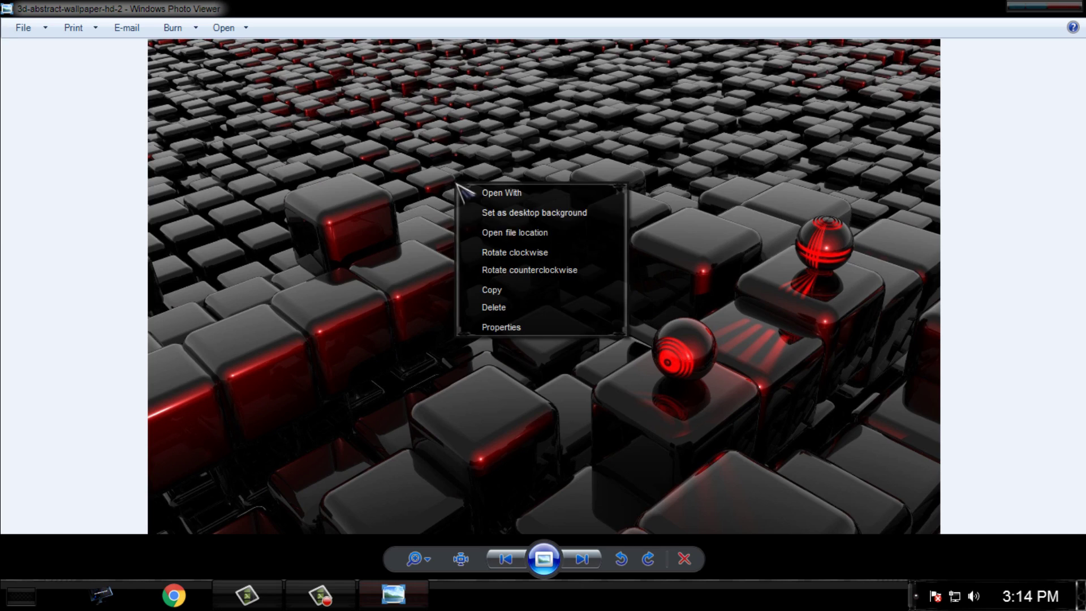
pyautogui.click(505, 215)
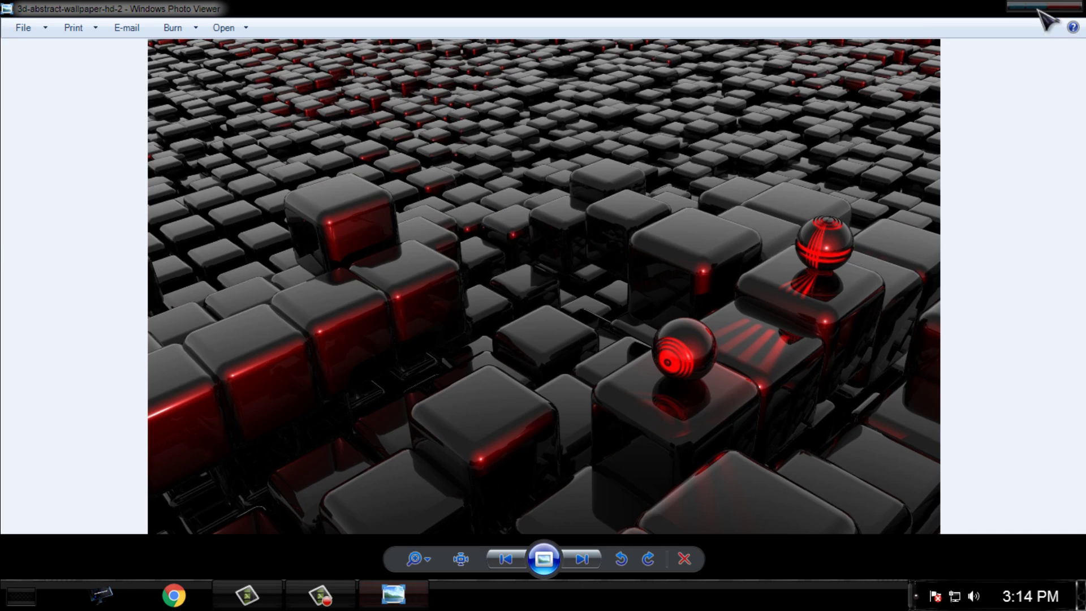
pyautogui.click(1066, 5)
# - Open Computer from the Start menu to check the look, then close it
pyautogui.press('super')
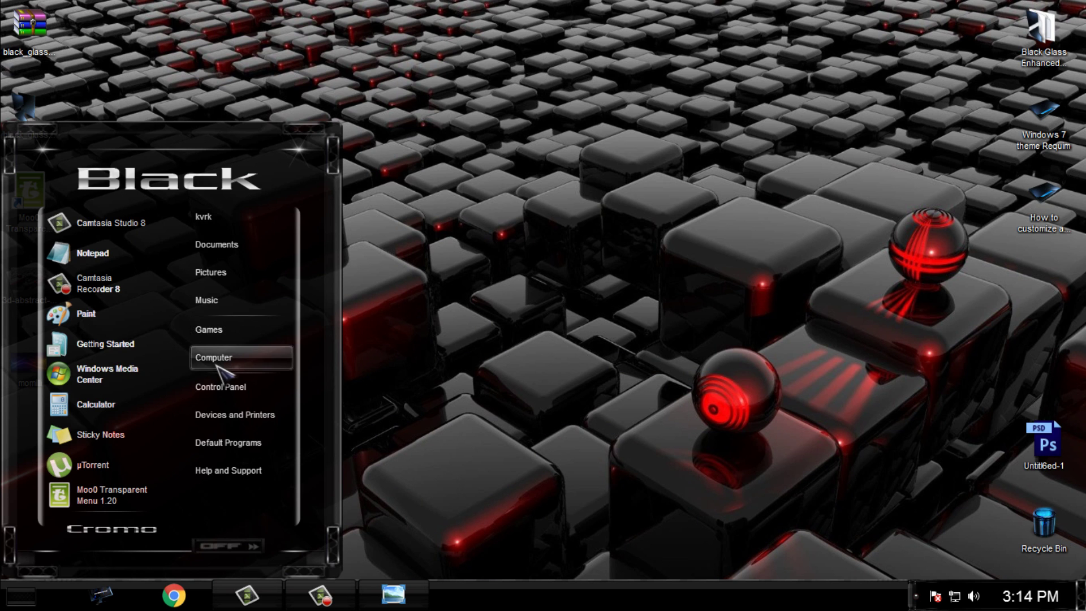
pyautogui.click(238, 359)
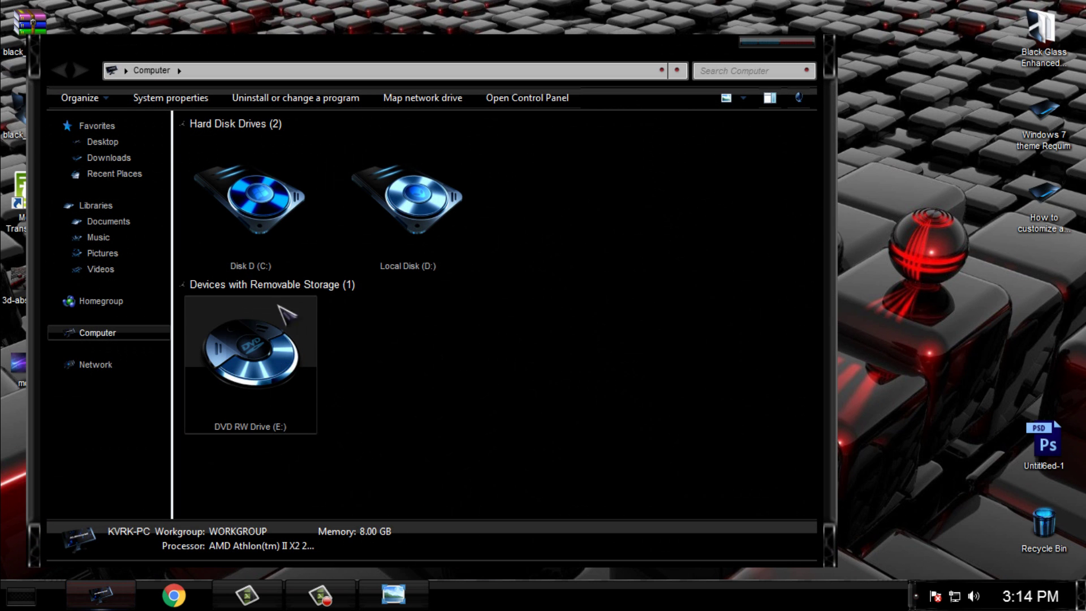
pyautogui.click(827, 51)
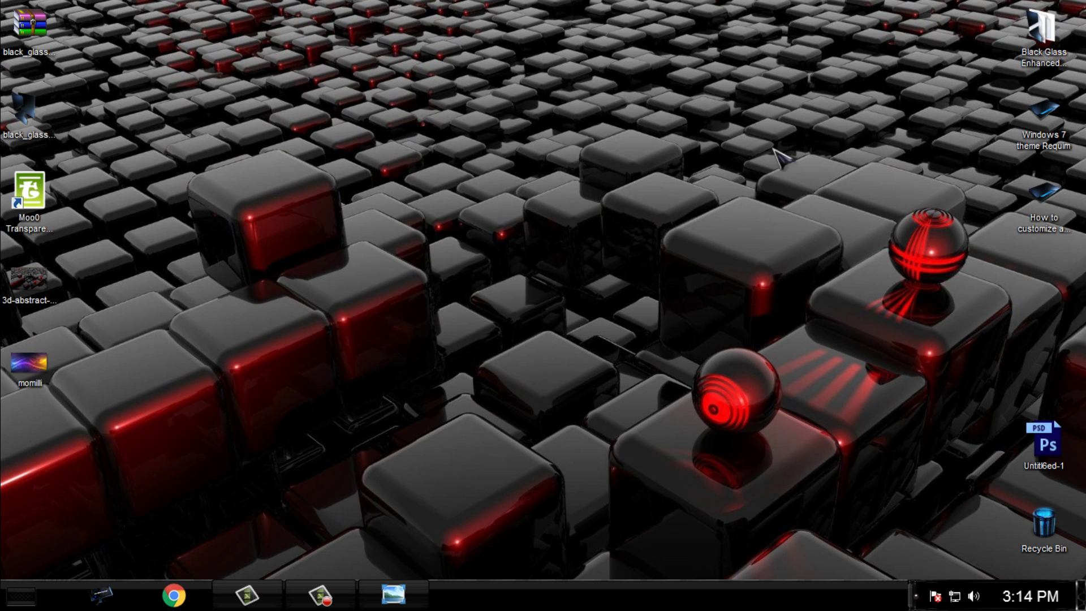
# - Select the BlackGlassEnhanced application in its folder, close the folder and refresh the desktop
pyautogui.doubleClick(1044, 56)
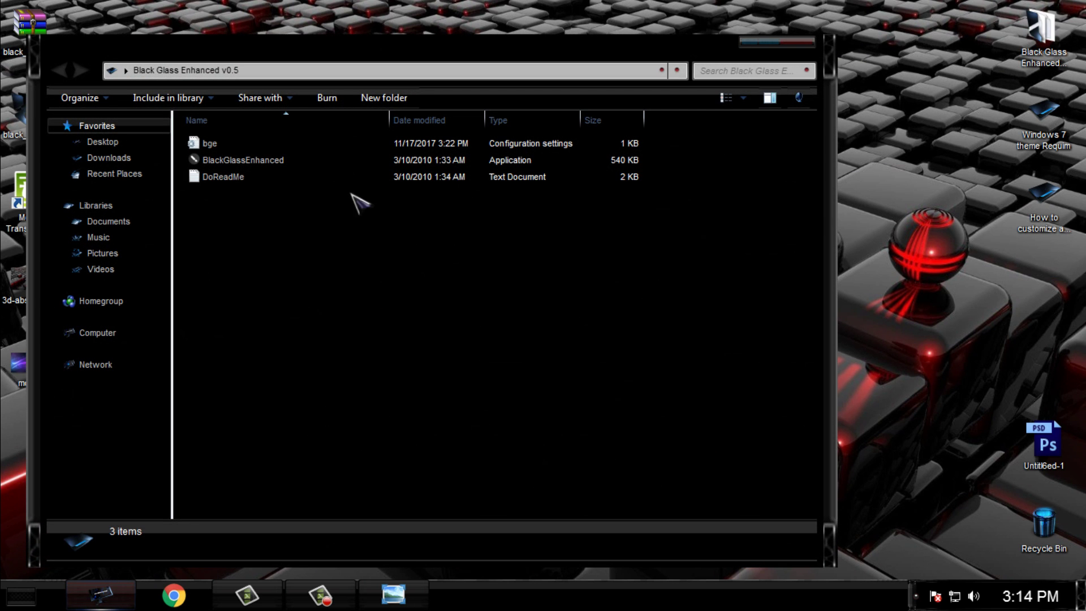
pyautogui.click(273, 160)
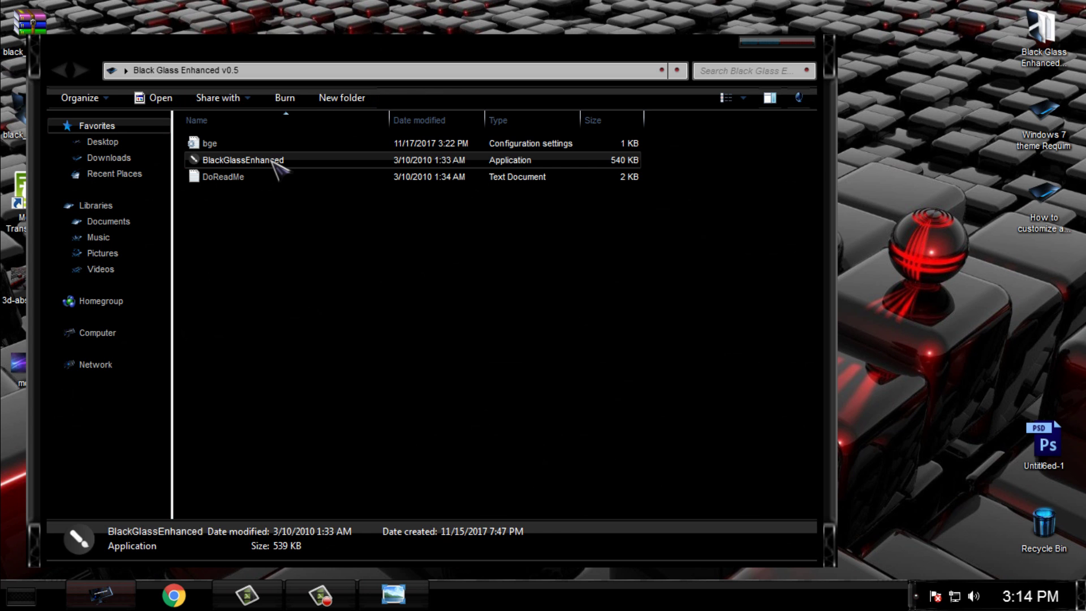
pyautogui.click(795, 44)
pyautogui.rightClick(695, 95)
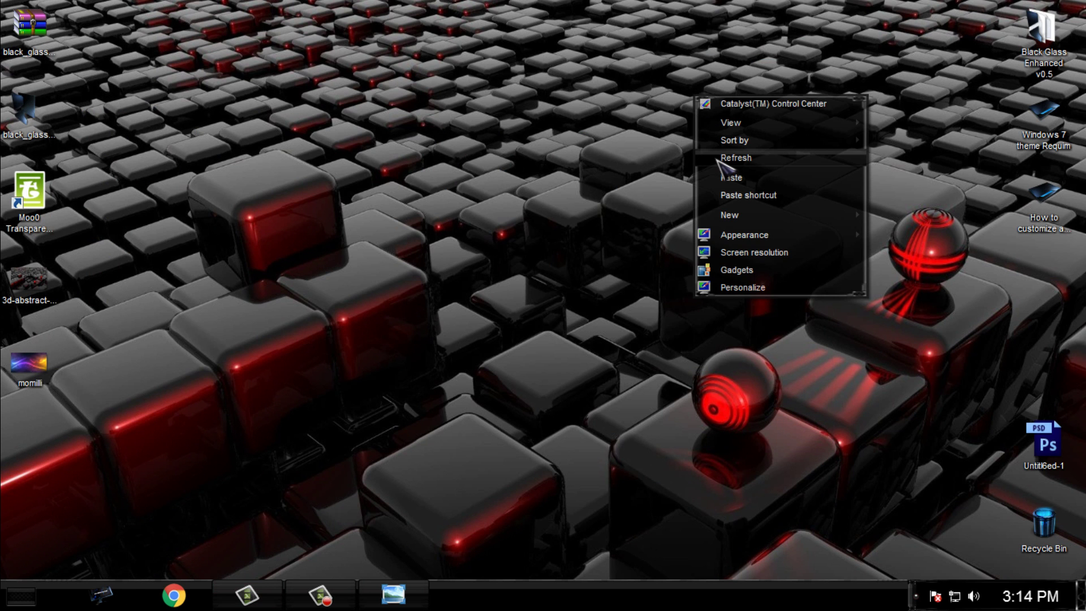
pyautogui.click(714, 157)
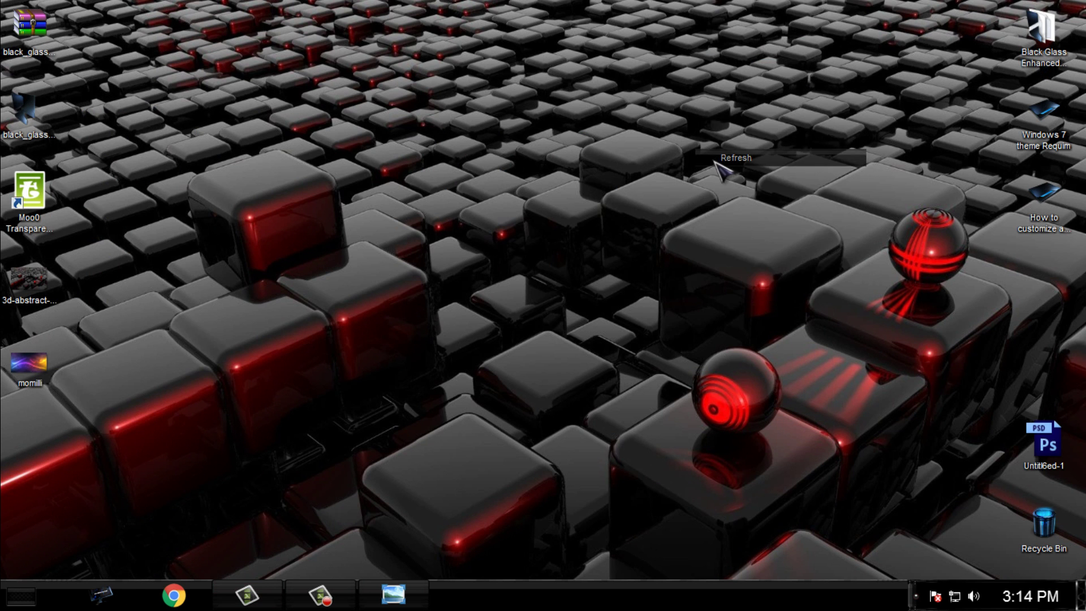
# - Check the black-glass Explorer in Computer view, then bring up Computer's options in the Start menu
pyautogui.click(916, 596)
pyautogui.click(701, 460)
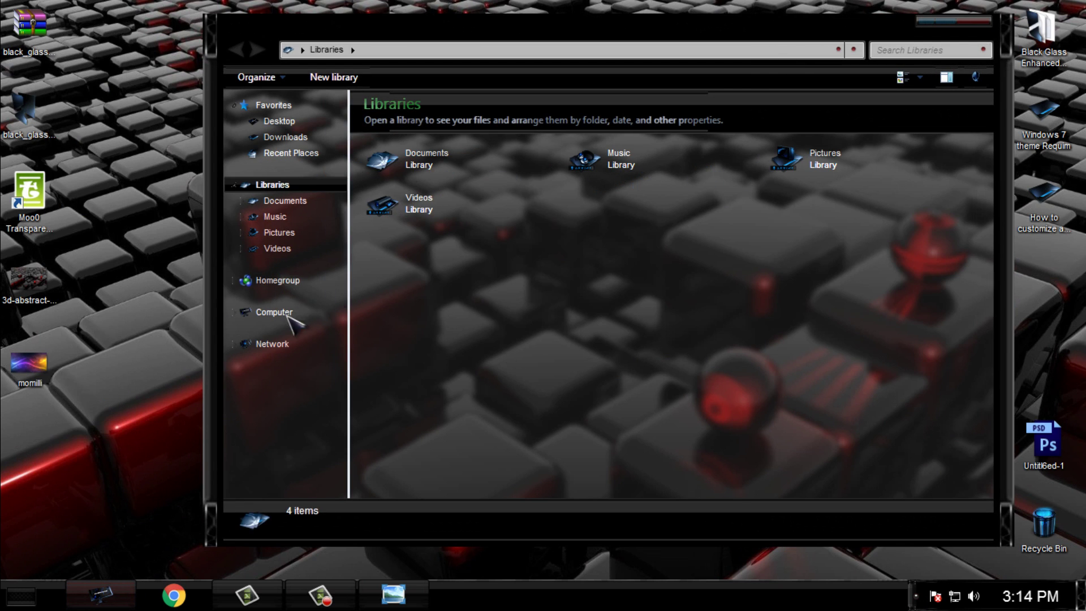
pyautogui.click(274, 312)
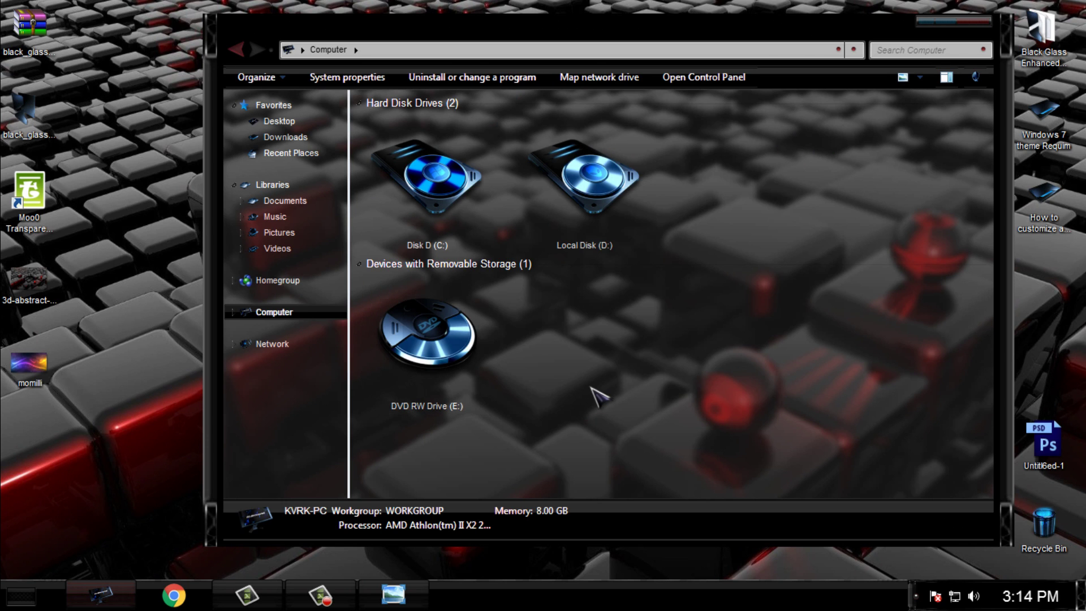
pyautogui.click(976, 24)
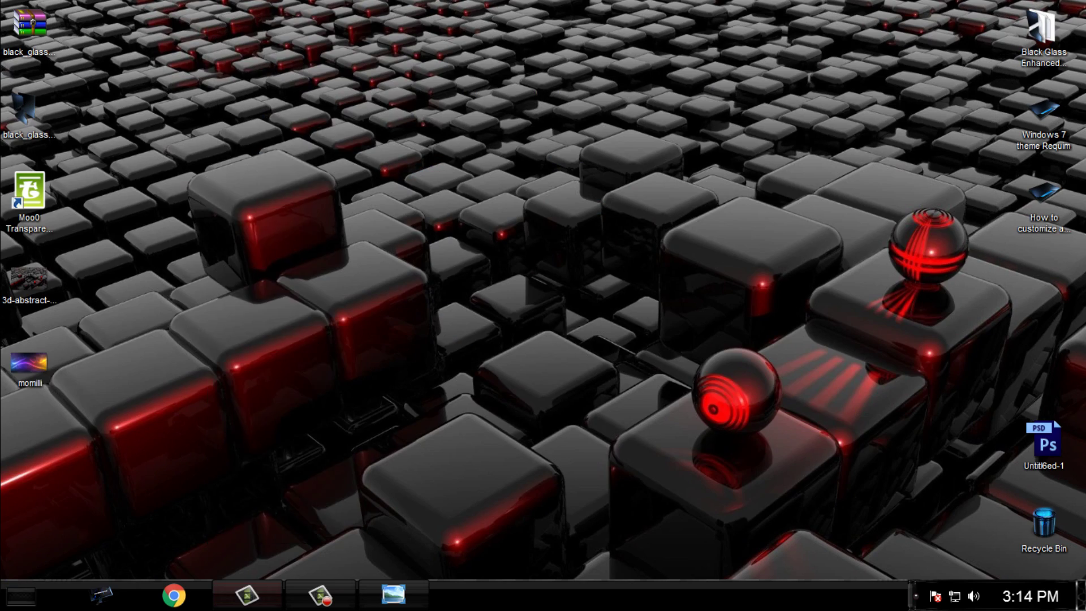
pyautogui.press('super')
pyautogui.rightClick(249, 359)
# - Open Computer's System properties, maximize the window, then minimize it
pyautogui.click(306, 481)
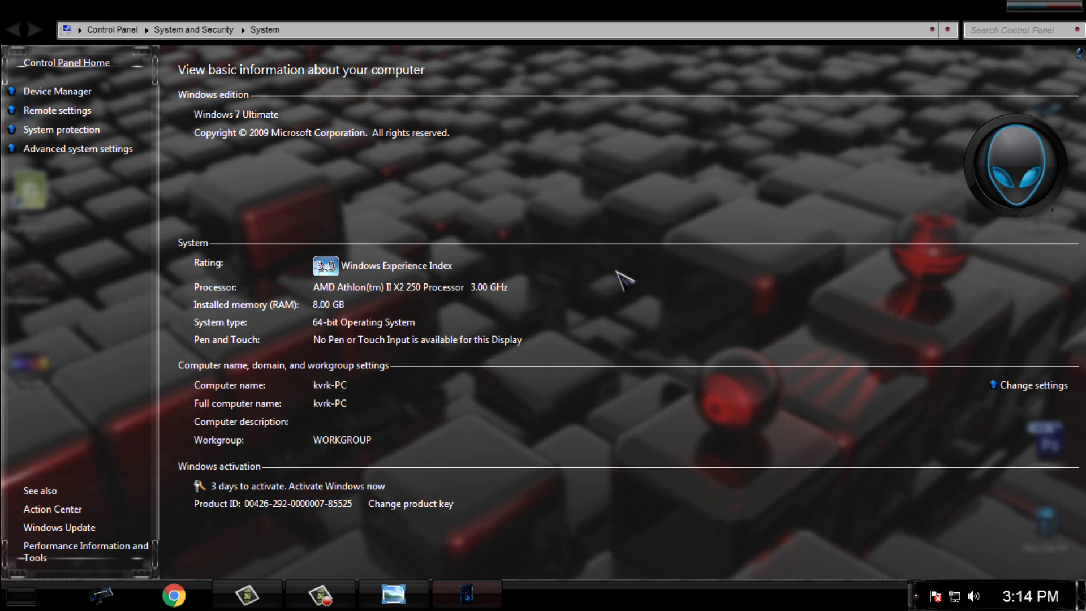
pyautogui.moveTo(928, 11); pyautogui.dragTo(918, 62)
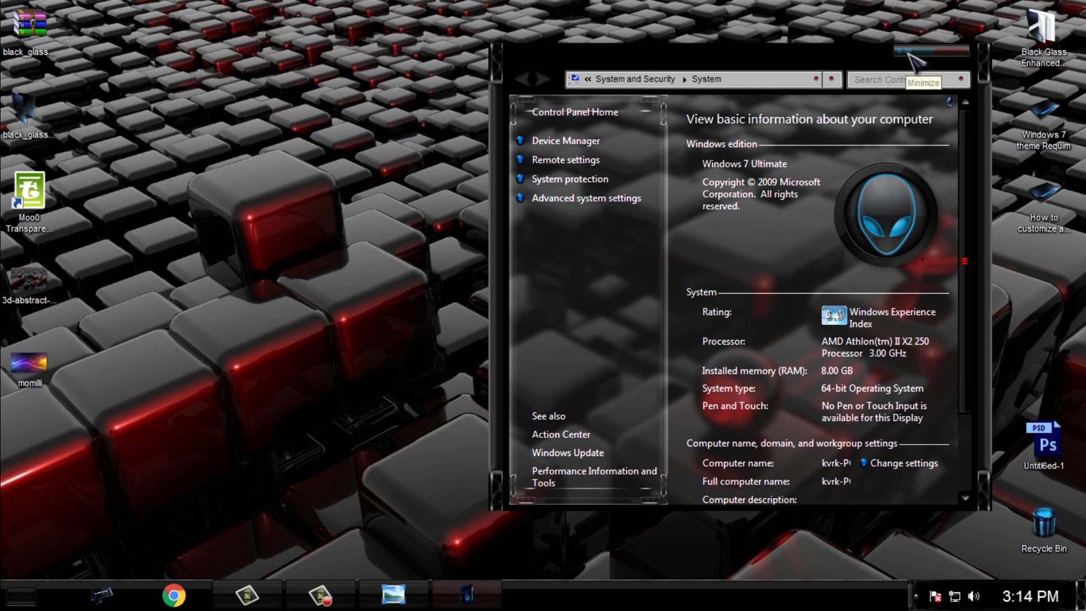
pyautogui.doubleClick(934, 57)
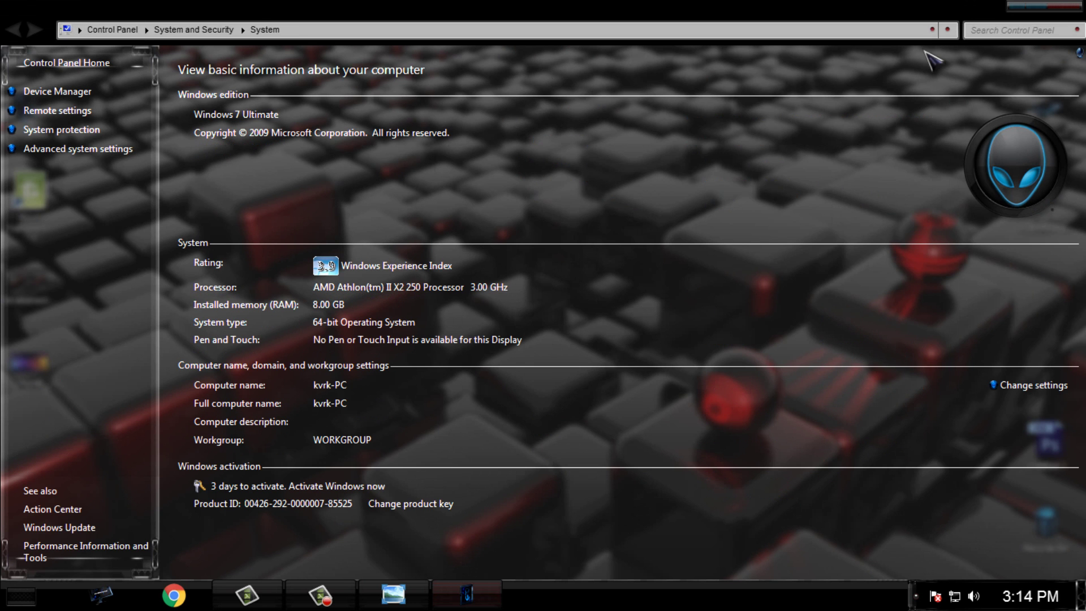
pyautogui.click(1019, 7)
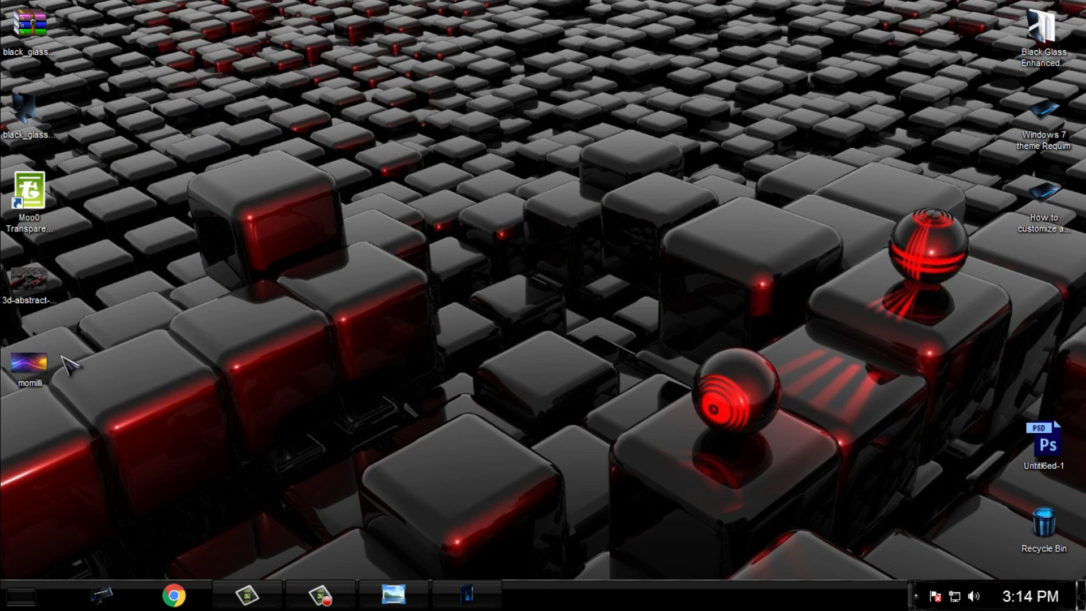
# - Open the momilli image and set it as the desktop background
pyautogui.doubleClick(27, 362)
pyautogui.rightClick(511, 156)
pyautogui.click(547, 184)
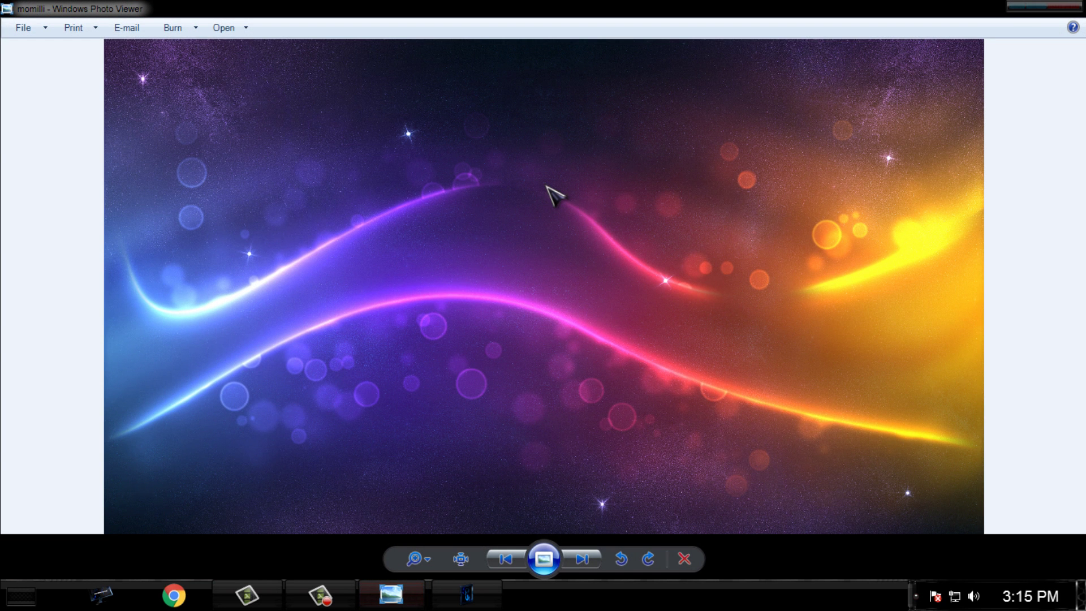
# - Close Photo Viewer and check the momilli wallpaper through Explorer's Computer view, then close Explorer
pyautogui.click(1064, 8)
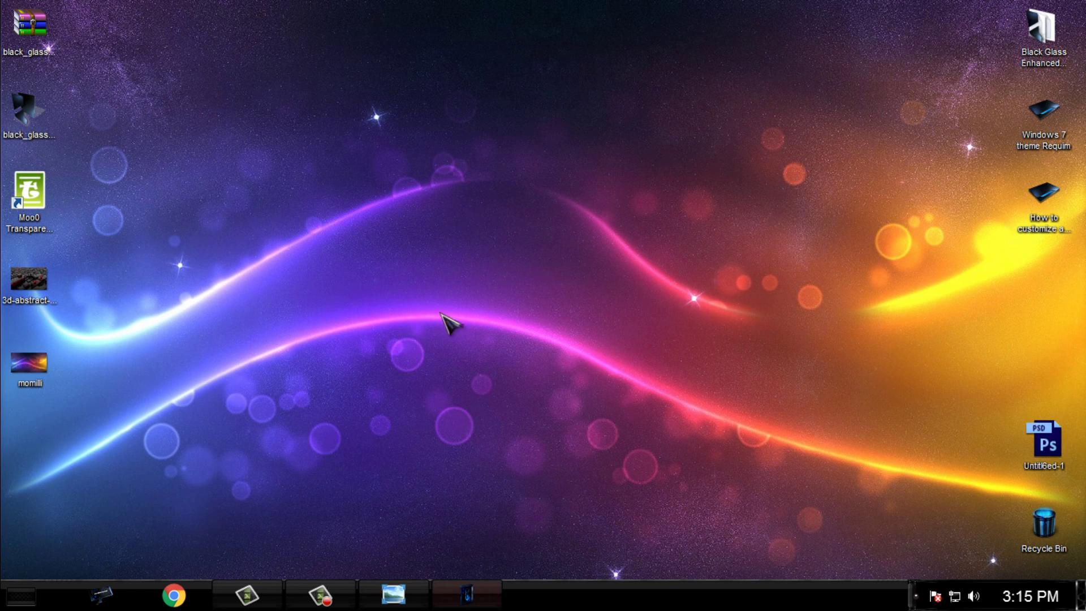
pyautogui.click(102, 594)
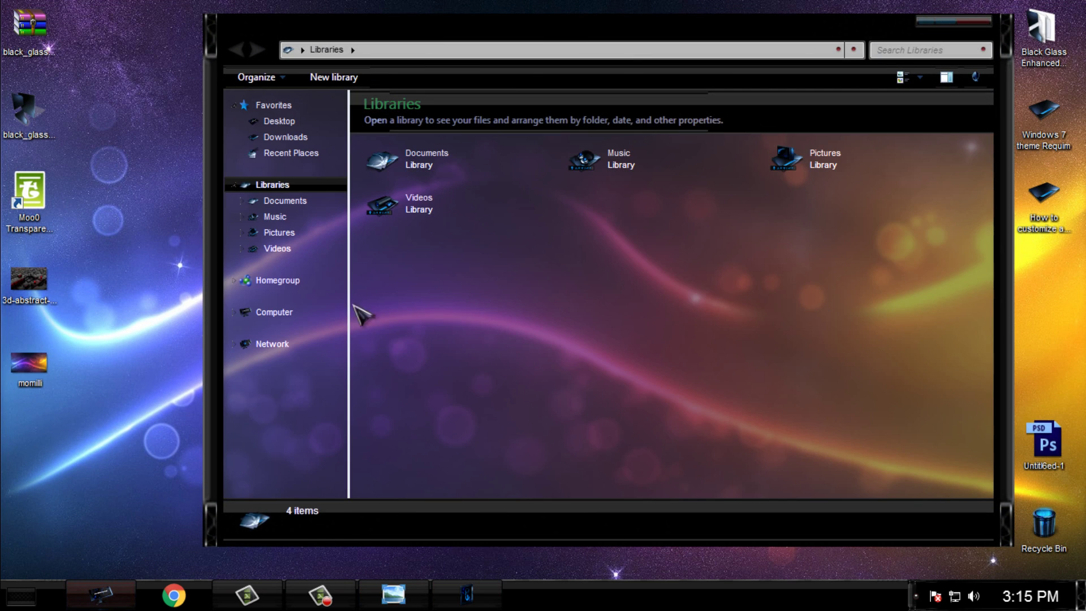
pyautogui.click(313, 315)
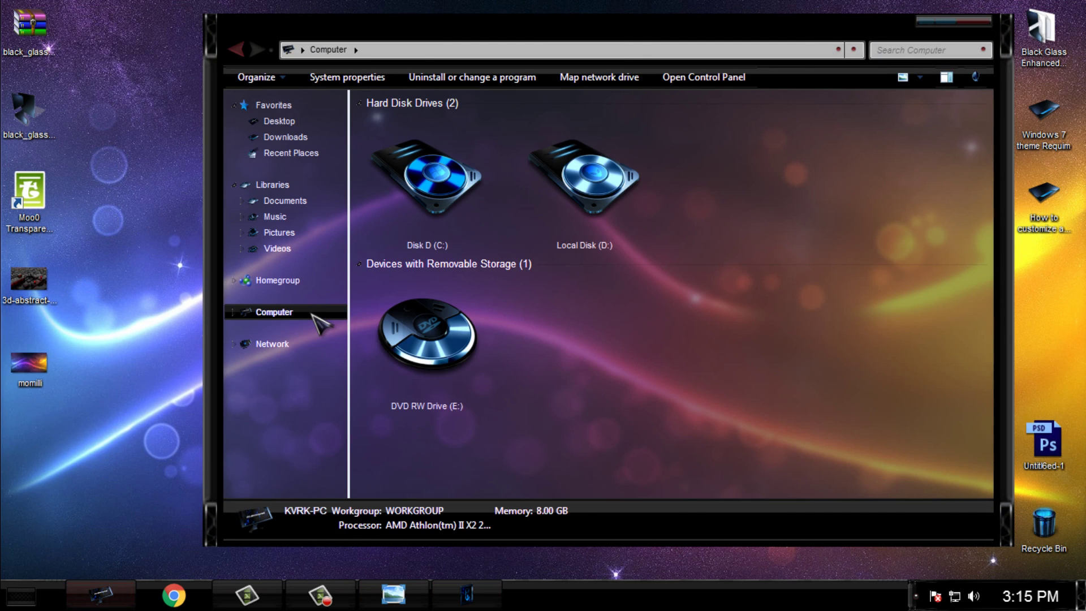
pyautogui.click(985, 40)
# - Refresh the desktop twice and browse the All Programs list in the Start menu
pyautogui.press('super')
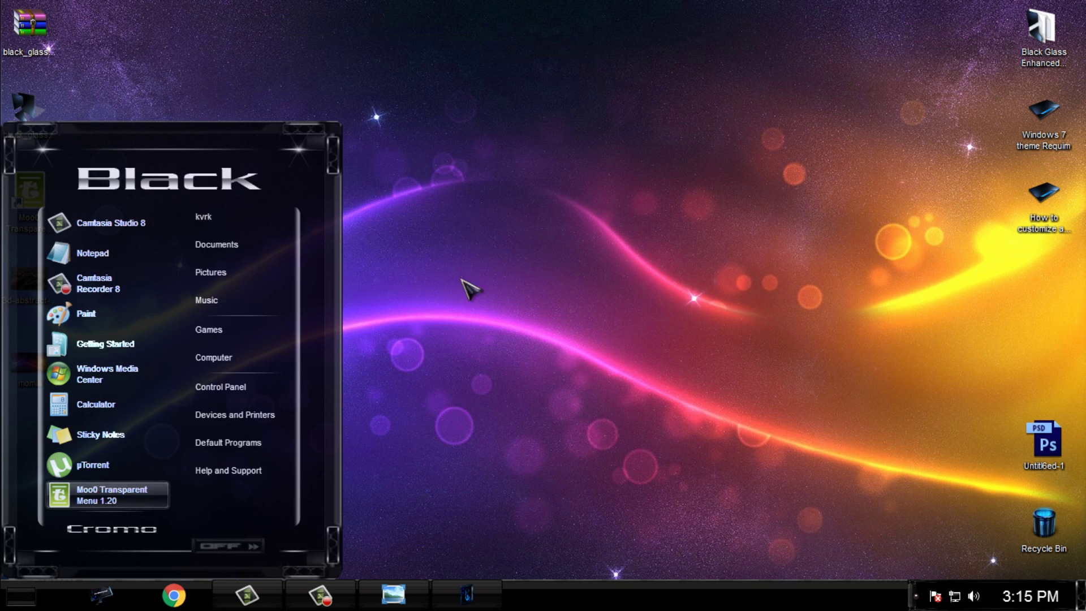
pyautogui.click(502, 85)
pyautogui.rightClick(498, 80)
pyautogui.click(537, 140)
pyautogui.press('super')
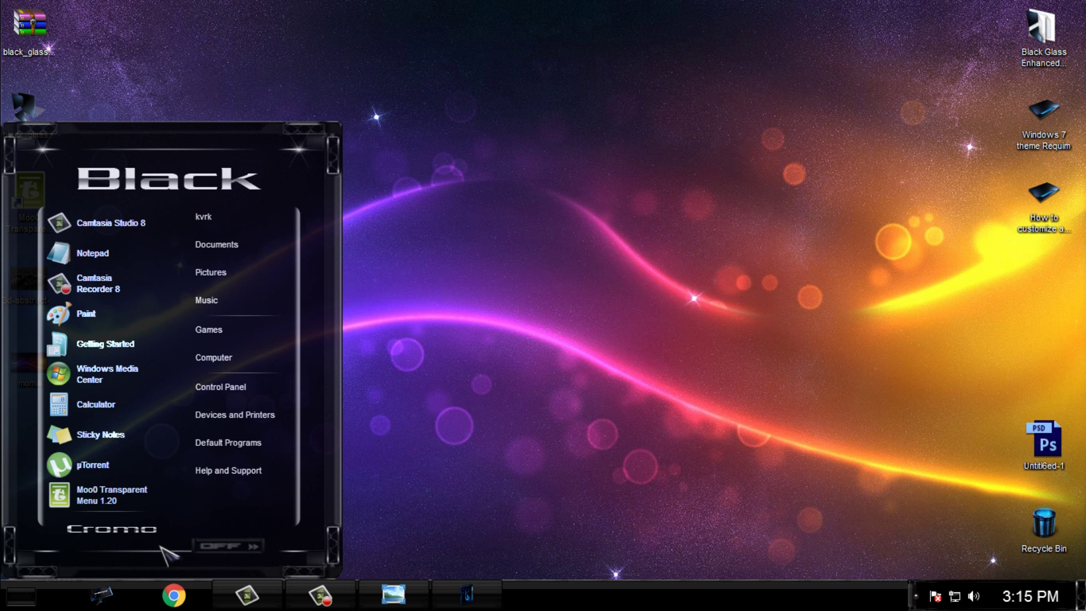
pyautogui.click(125, 538)
pyautogui.scroll(-5, 172, 352)
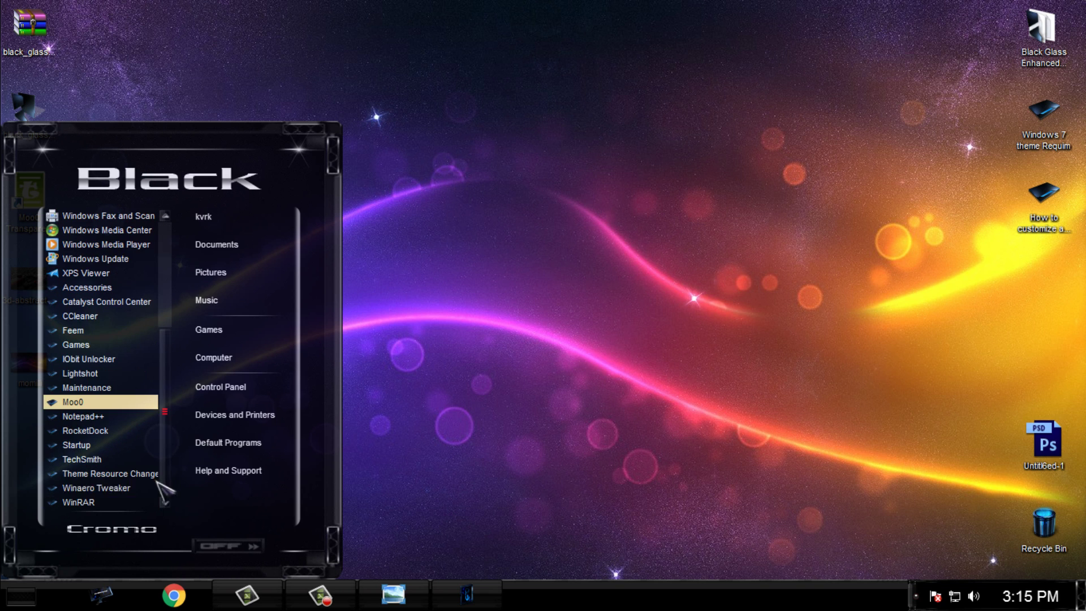
pyautogui.rightClick(591, 199)
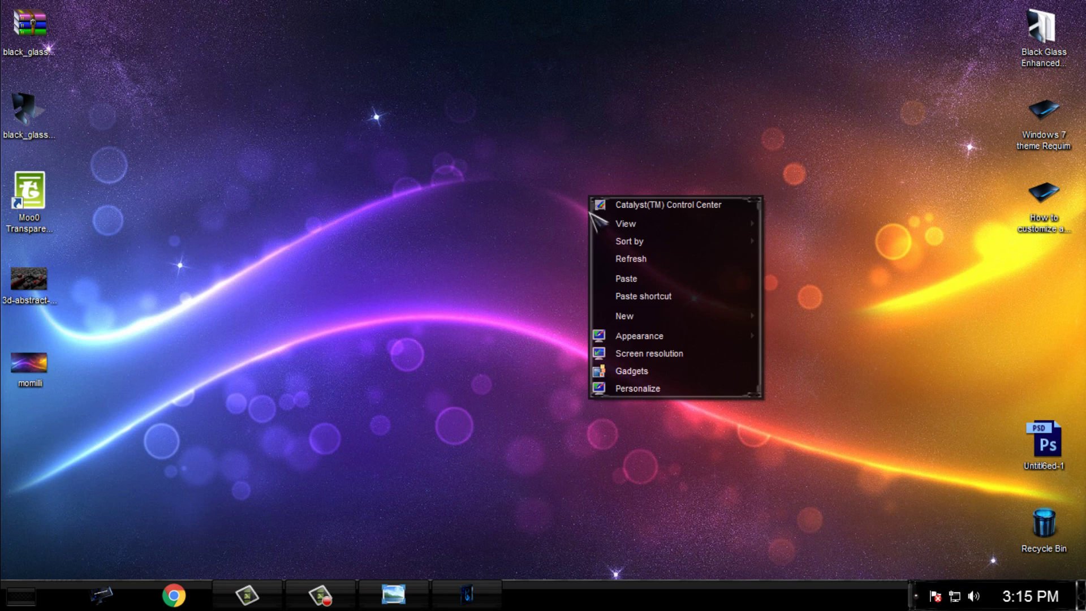
pyautogui.click(626, 257)
# - Open Computer's System properties maximized, close Libraries, and restore System from the taskbar
pyautogui.press('super')
pyautogui.rightClick(284, 357)
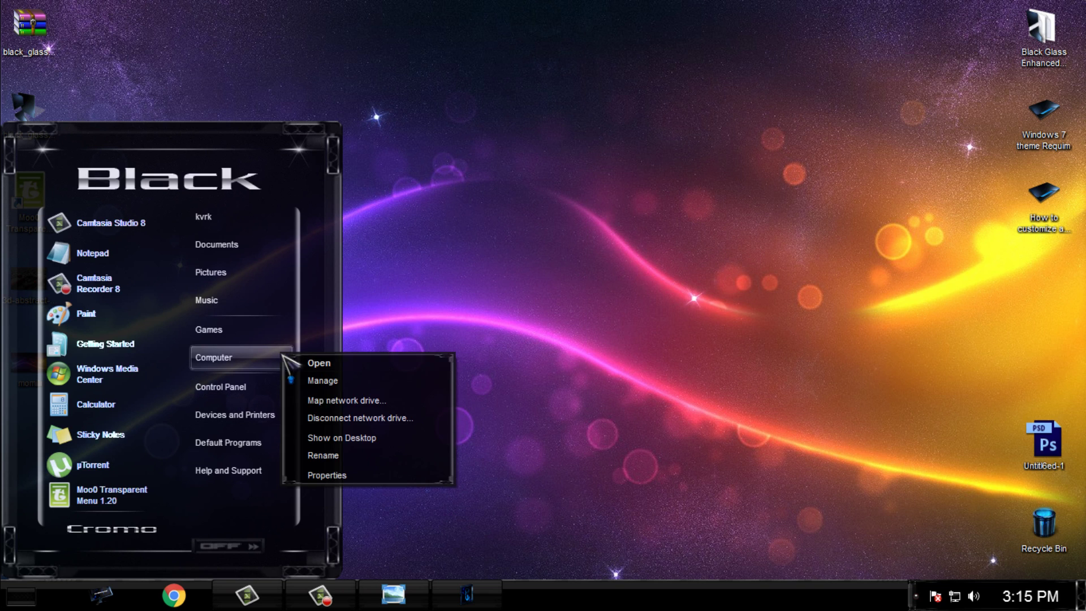
pyautogui.click(327, 475)
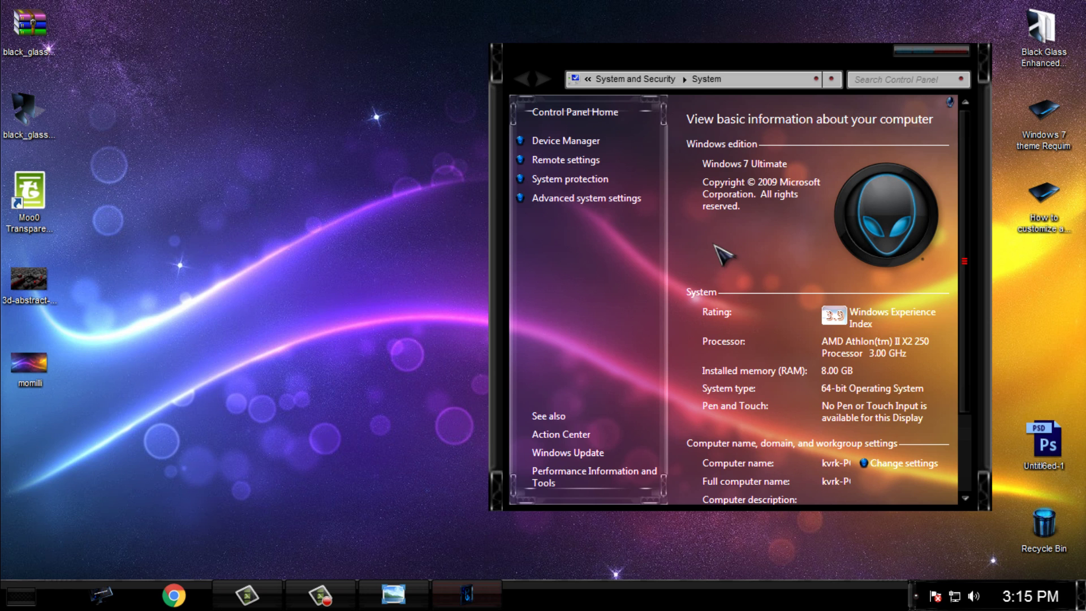
pyautogui.click(934, 54)
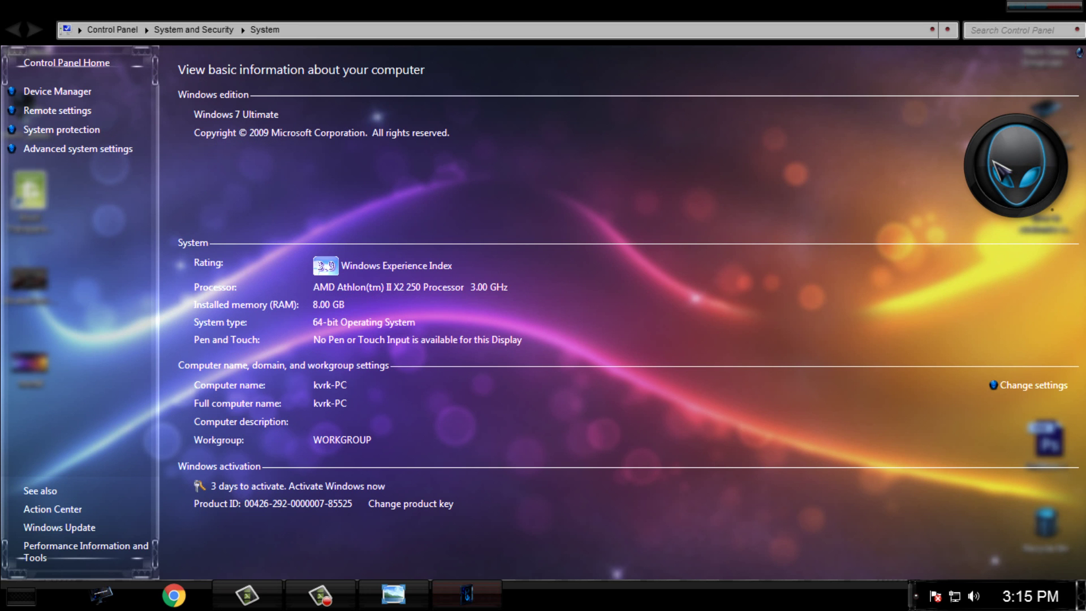
pyautogui.click(1018, 5)
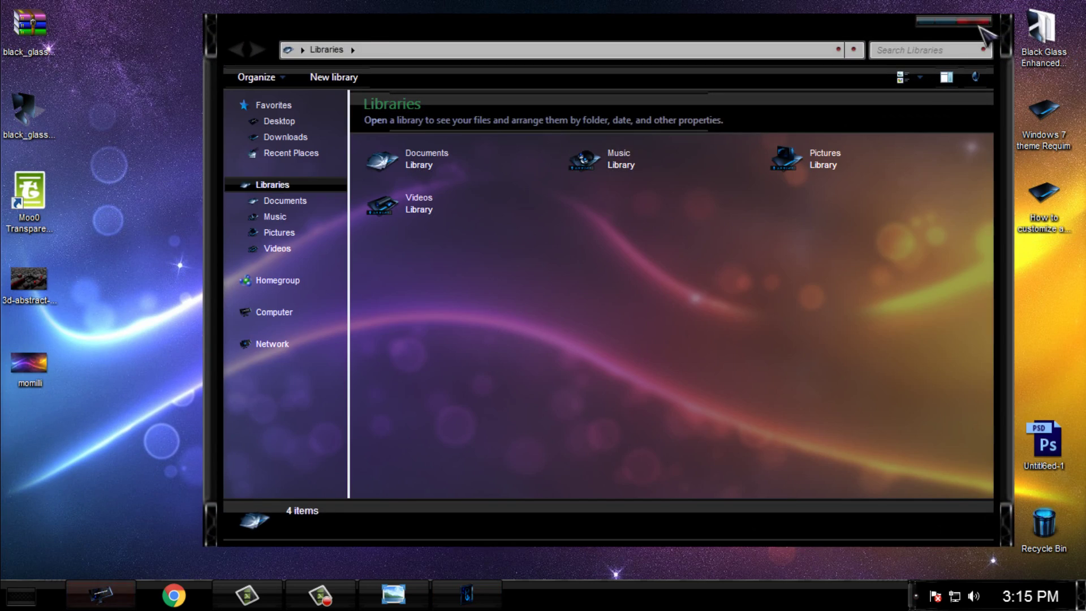
pyautogui.click(982, 29)
pyautogui.click(467, 595)
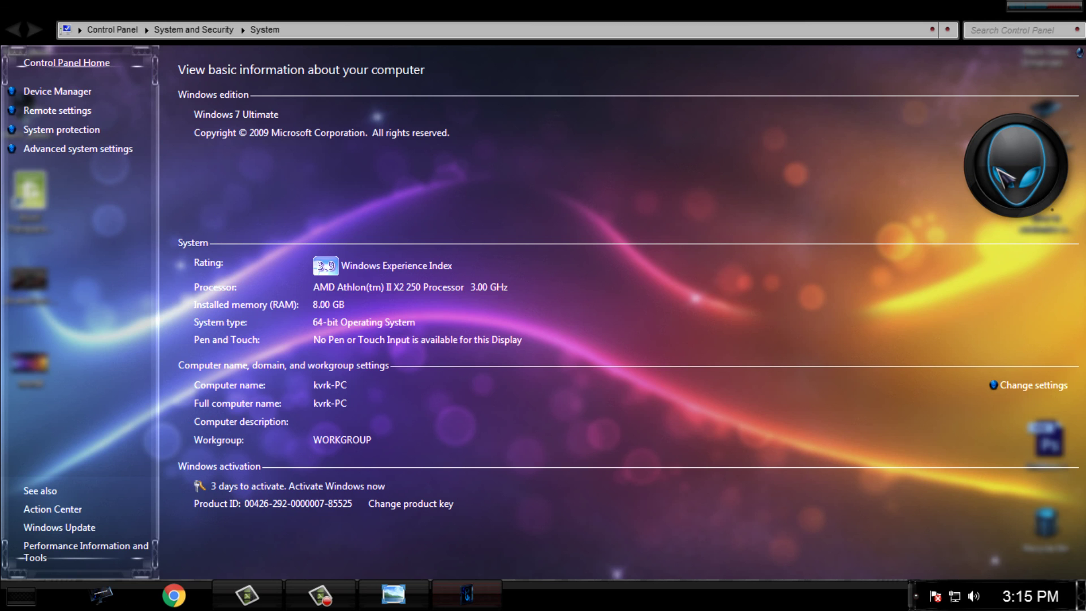